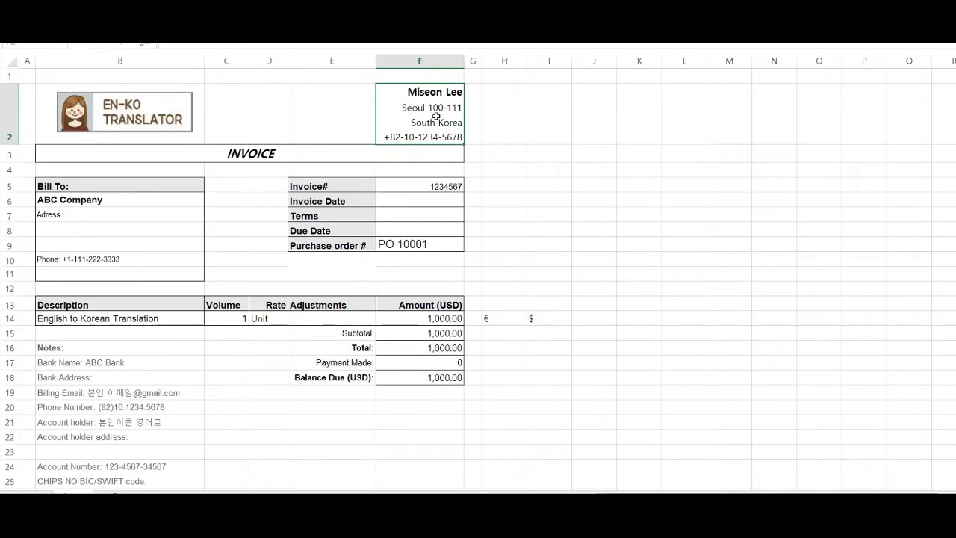
Switch from the invoice sheet to the browser and show all web results for "Invoice format Excel".
{"action": "left_click", "coordinate": [288, 157]}
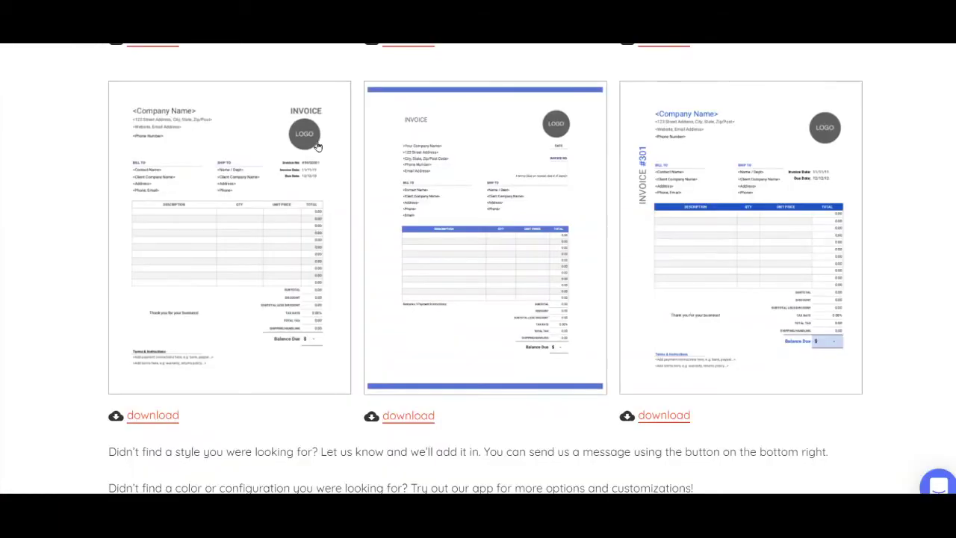
{"action": "scroll", "coordinate": [372, 256], "scroll_direction": "up", "scroll_amount": 3}
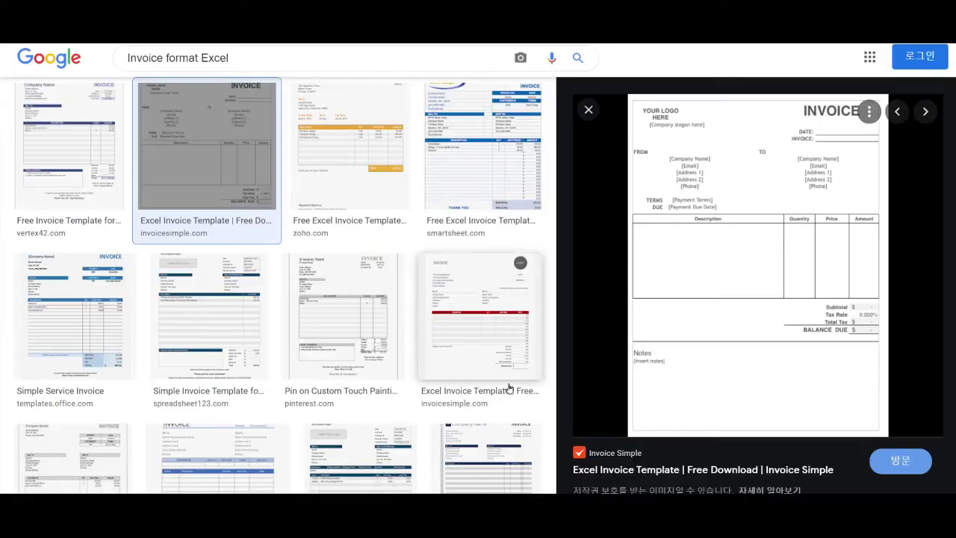
{"action": "scroll", "coordinate": [506, 383], "scroll_direction": "up", "scroll_amount": 2}
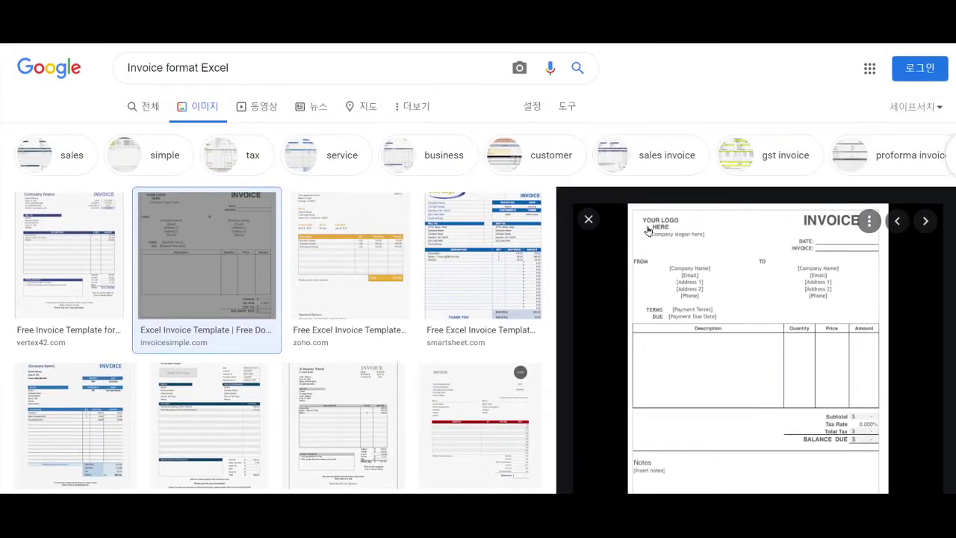
{"action": "left_click", "coordinate": [588, 220]}
{"action": "left_click", "coordinate": [135, 111]}
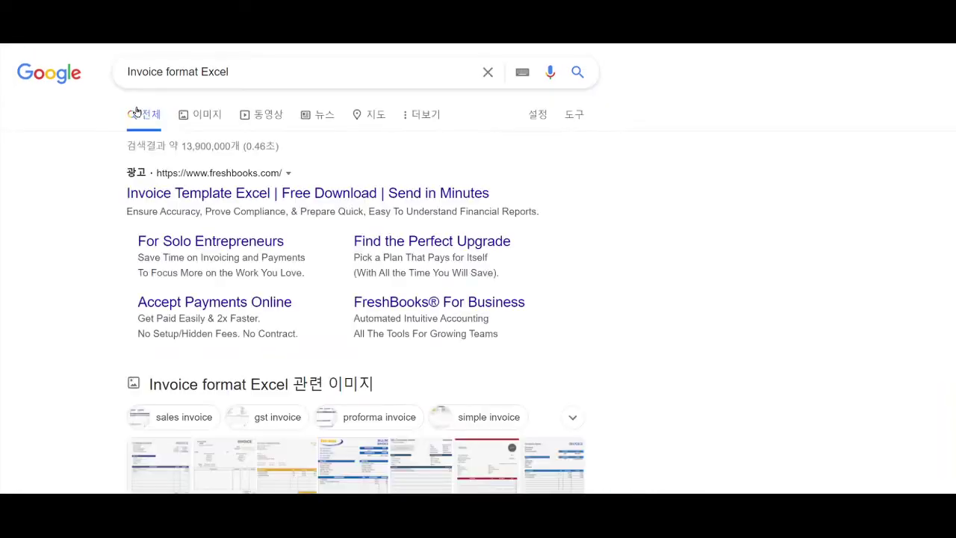
Check the search term "Invoice format Excel" in the query and return to the image results.
{"action": "left_click", "coordinate": [264, 69]}
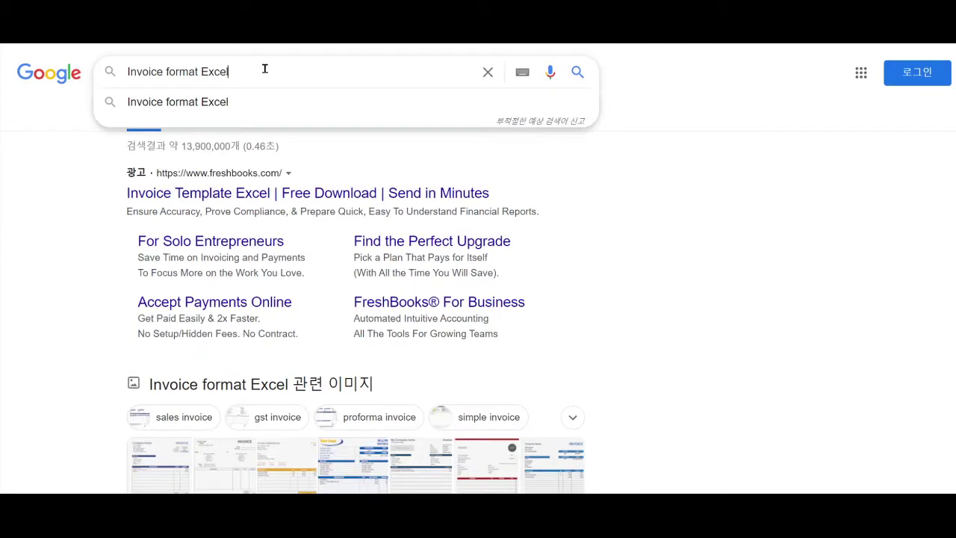
{"action": "left_click", "coordinate": [735, 247]}
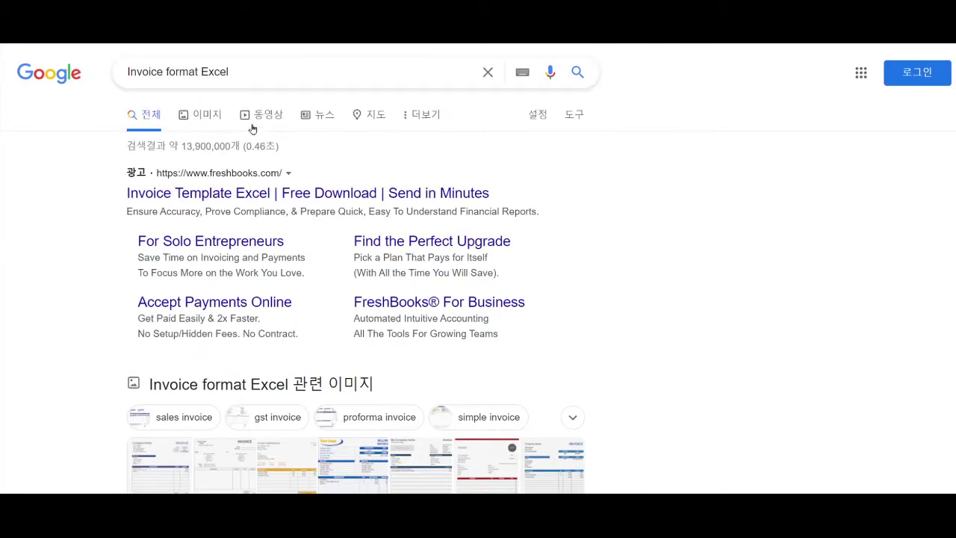
{"action": "double_click", "coordinate": [214, 72]}
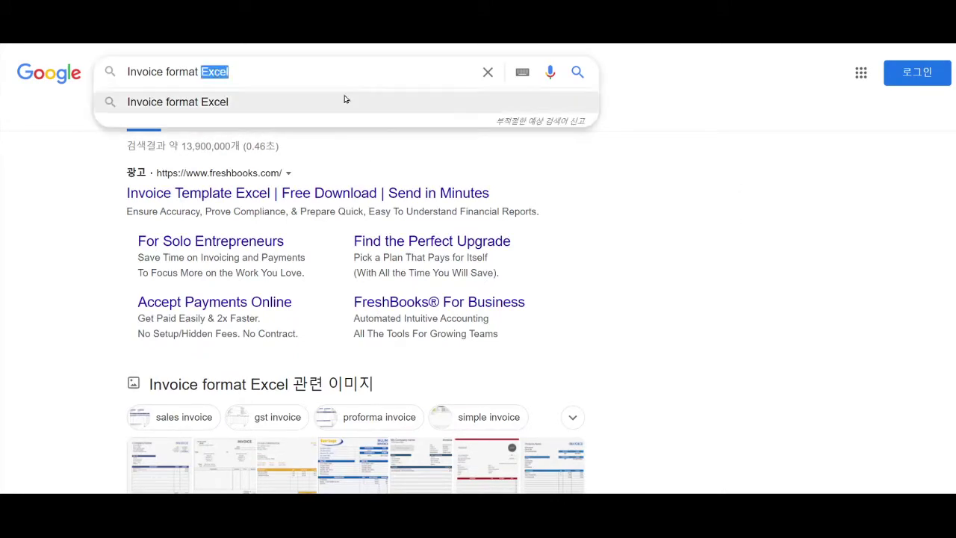
{"action": "key", "text": "alt+Left"}
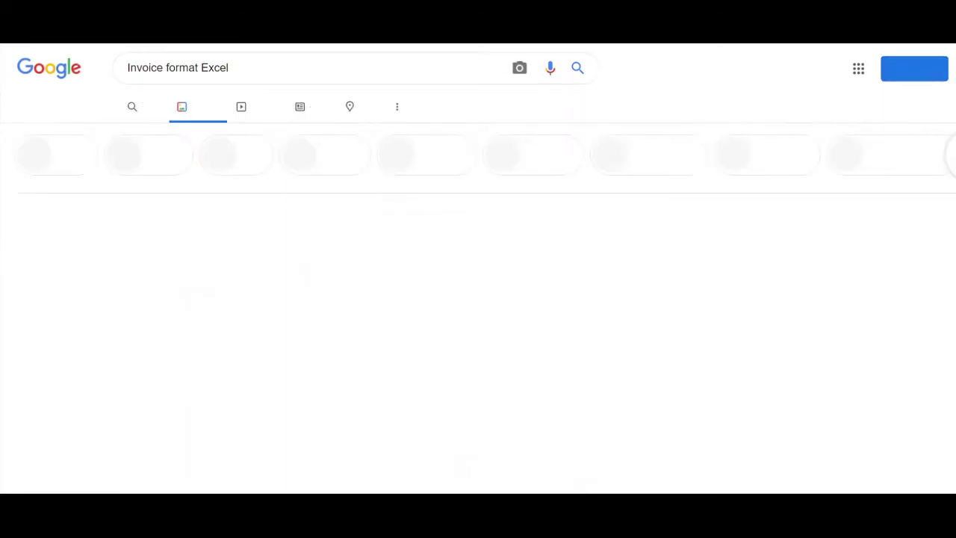
Preview the invoicesimple.com and Pinterest invoice templates in the image results and close the preview.
{"action": "left_click", "coordinate": [149, 202]}
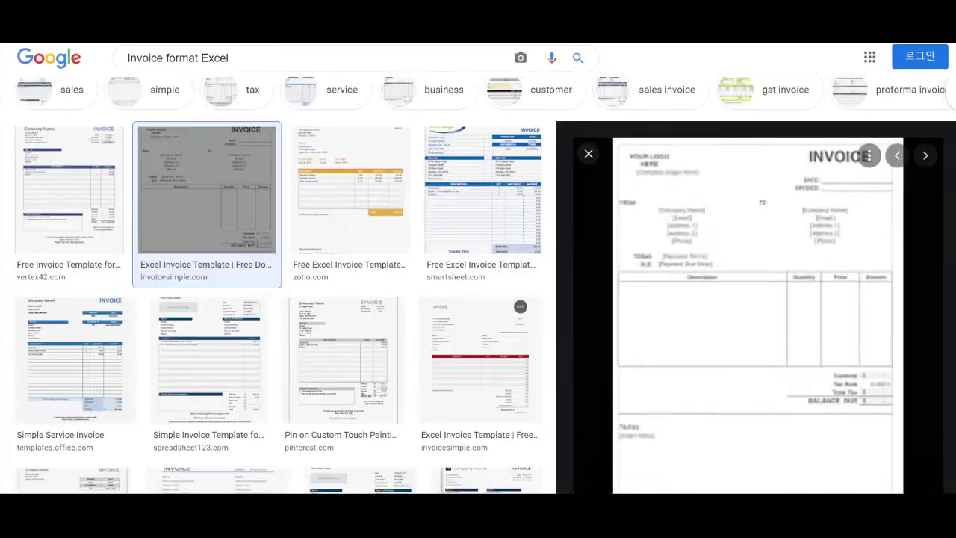
{"action": "left_click", "coordinate": [343, 360]}
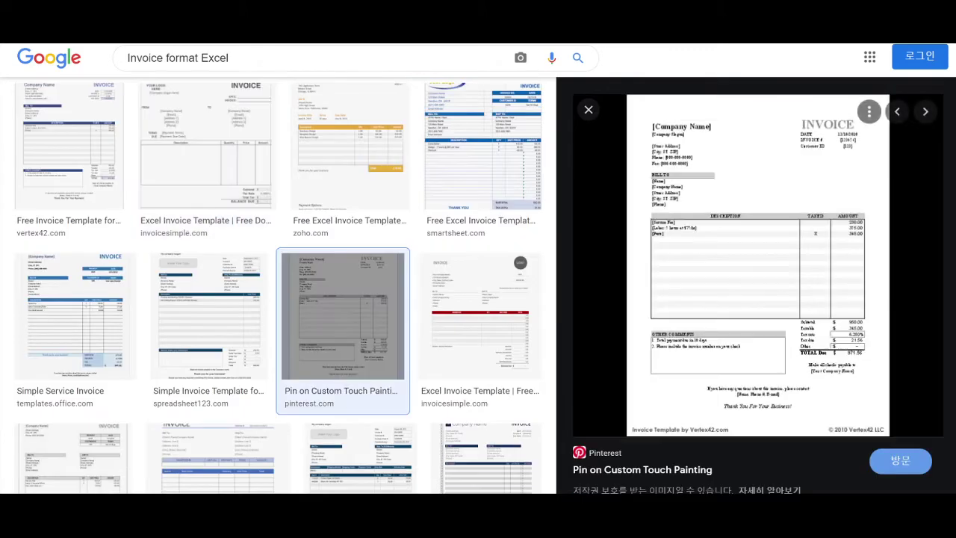
{"action": "left_click", "coordinate": [588, 109]}
{"action": "scroll", "coordinate": [179, 206], "scroll_direction": "up", "scroll_amount": 2}
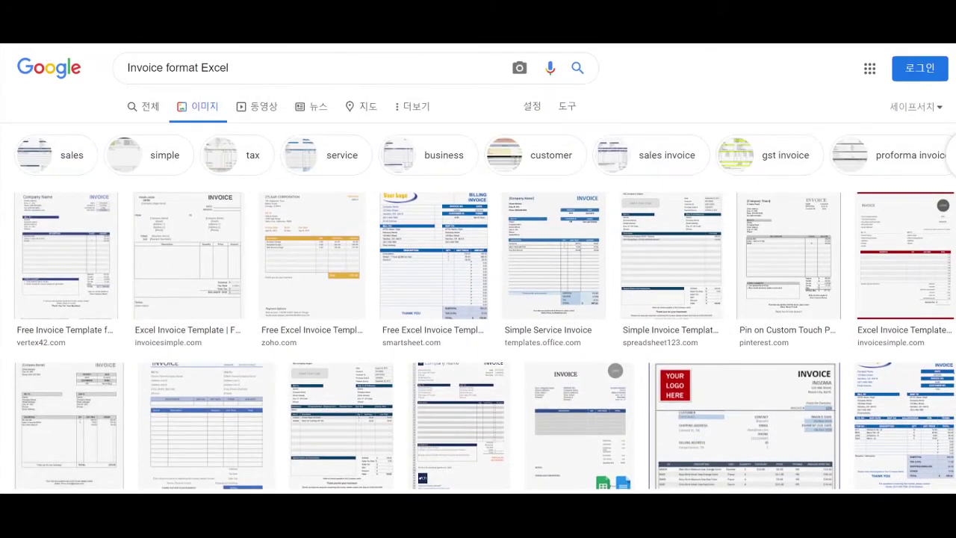
Go back to the web results for "Invoice format Excel" and switch to the Invoice Simple template page.
{"action": "key", "text": "alt+Left"}
{"action": "left_click", "coordinate": [301, 68]}
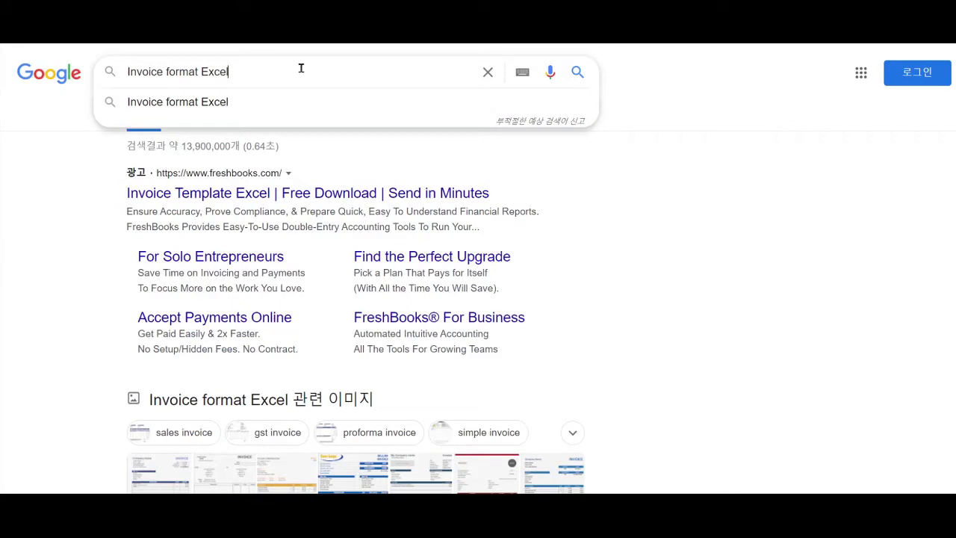
{"action": "left_click", "coordinate": [599, 228]}
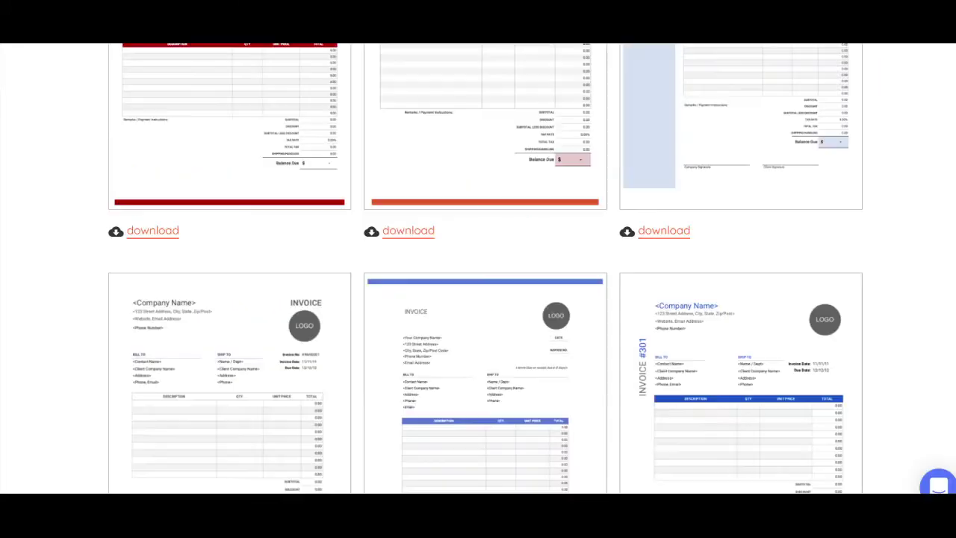
Examine the layouts of the downloadable Excel invoice templates on the Invoice Simple page.
{"action": "scroll", "coordinate": [500, 224], "scroll_direction": "up", "scroll_amount": 7}
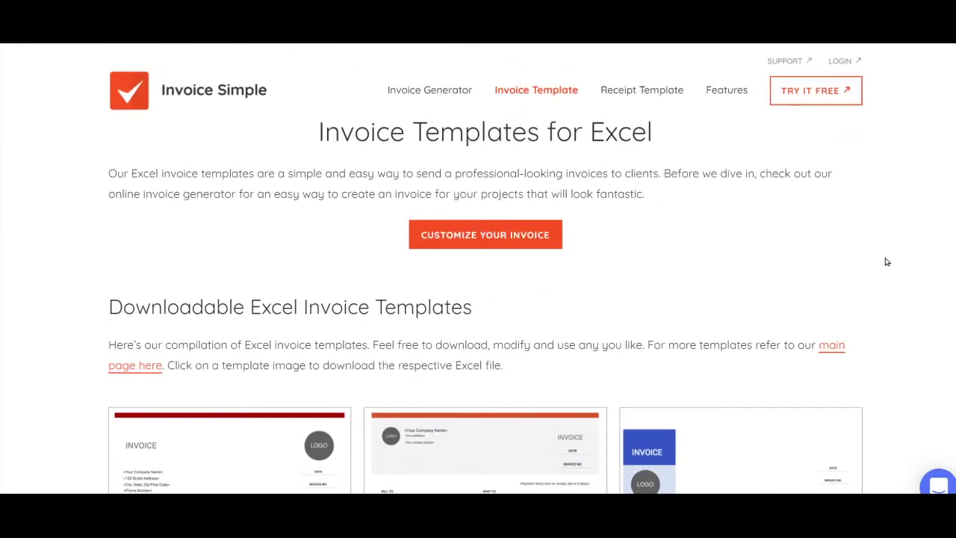
{"action": "scroll", "coordinate": [884, 263], "scroll_direction": "down", "scroll_amount": 3}
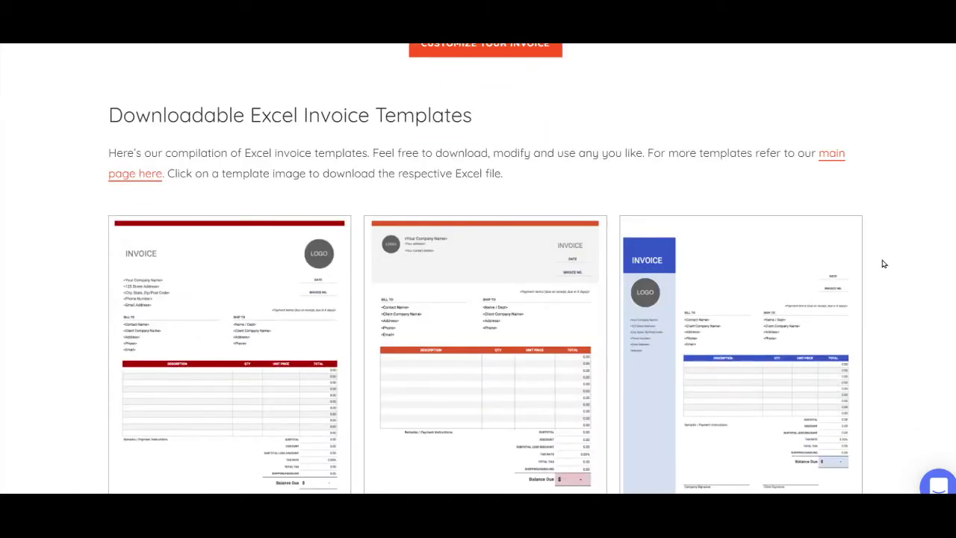
{"action": "scroll", "coordinate": [884, 264], "scroll_direction": "down", "scroll_amount": 2}
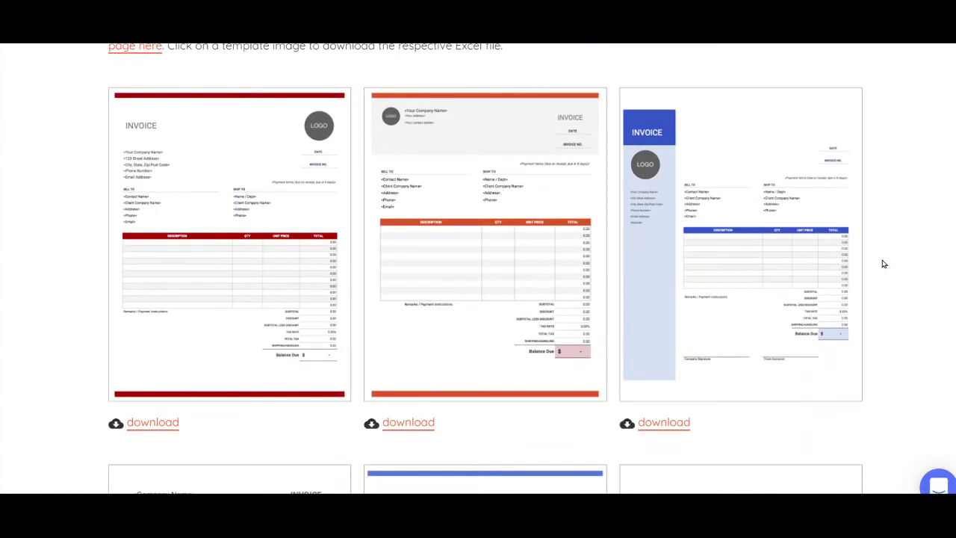
{"action": "scroll", "coordinate": [879, 262], "scroll_direction": "down", "scroll_amount": 4}
{"action": "scroll", "coordinate": [188, 283], "scroll_direction": "down", "scroll_amount": 3}
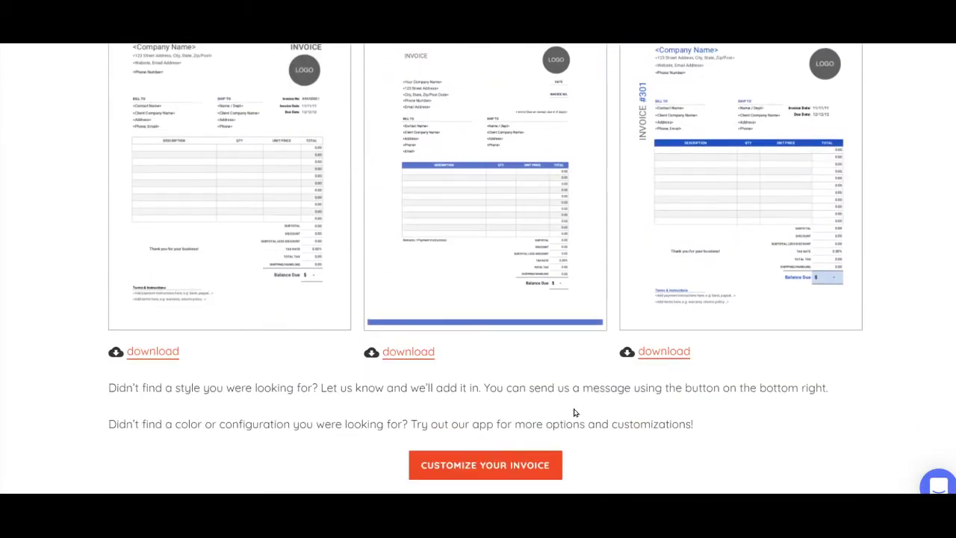
{"action": "scroll", "coordinate": [237, 170], "scroll_direction": "up", "scroll_amount": 1}
{"action": "scroll", "coordinate": [194, 348], "scroll_direction": "up", "scroll_amount": 2}
{"action": "scroll", "coordinate": [197, 349], "scroll_direction": "down", "scroll_amount": 1}
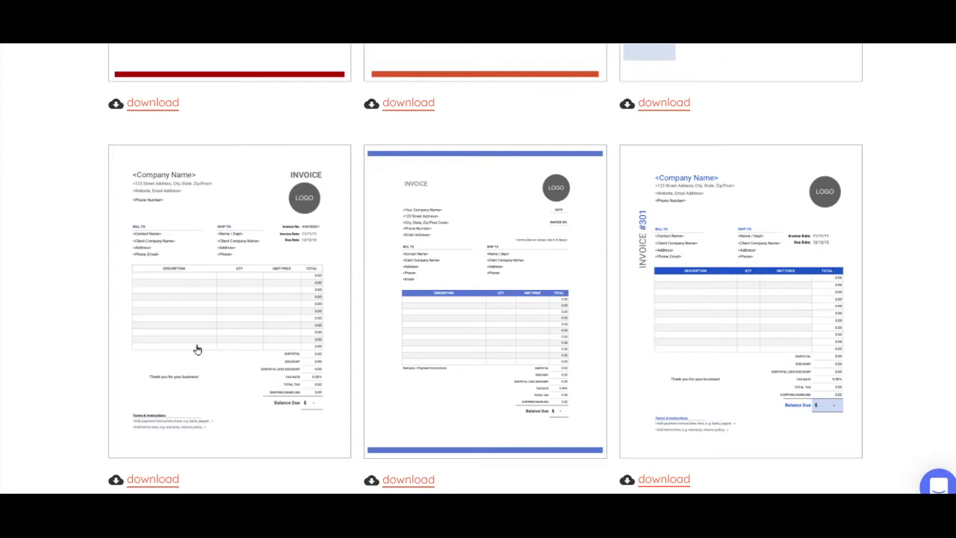
{"action": "scroll", "coordinate": [251, 397], "scroll_direction": "up", "scroll_amount": 2}
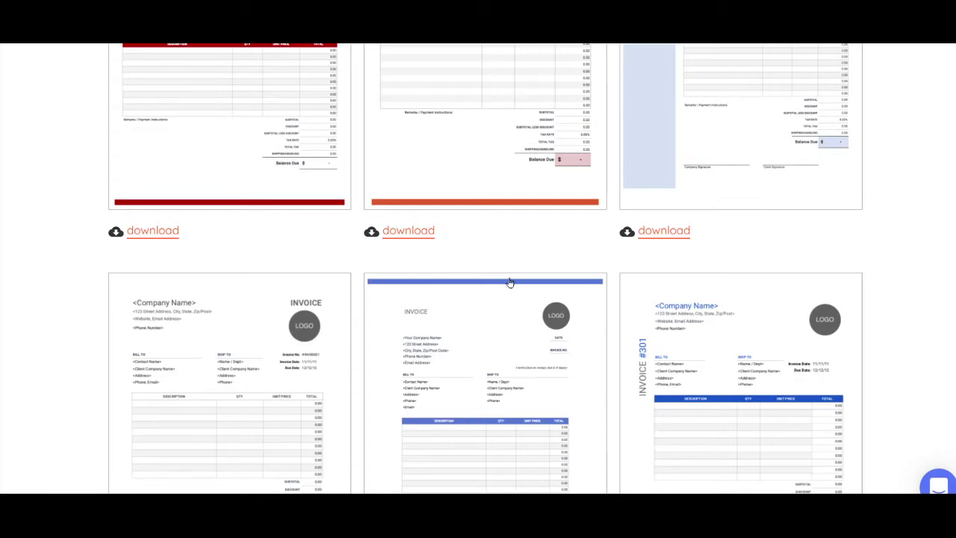
{"action": "scroll", "coordinate": [435, 350], "scroll_direction": "up", "scroll_amount": 5}
{"action": "scroll", "coordinate": [443, 354], "scroll_direction": "down", "scroll_amount": 8}
{"action": "scroll", "coordinate": [446, 354], "scroll_direction": "up", "scroll_amount": 2}
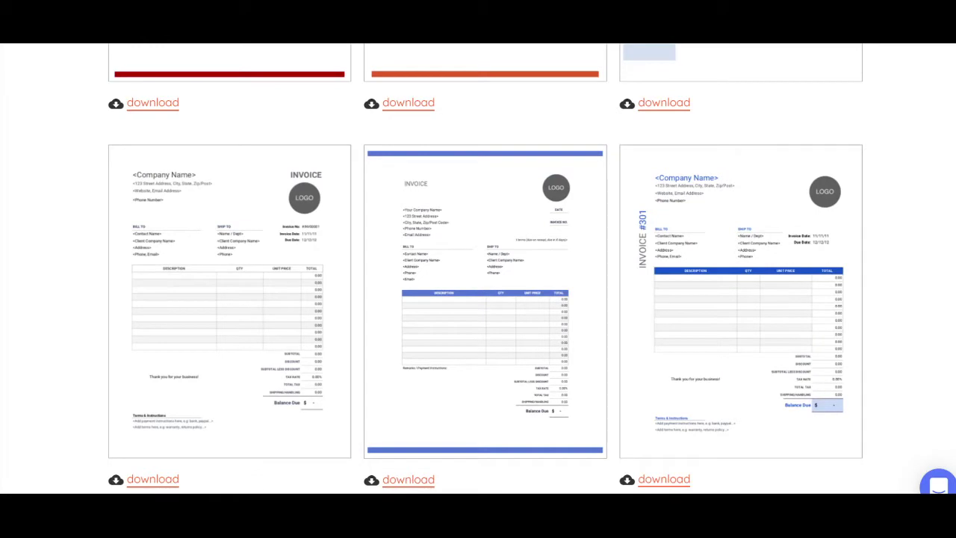
Switch to the downloaded template workbook in Excel and inspect its logo and the invoice number label and value in row 9.
{"action": "left_click", "coordinate": [321, 467]}
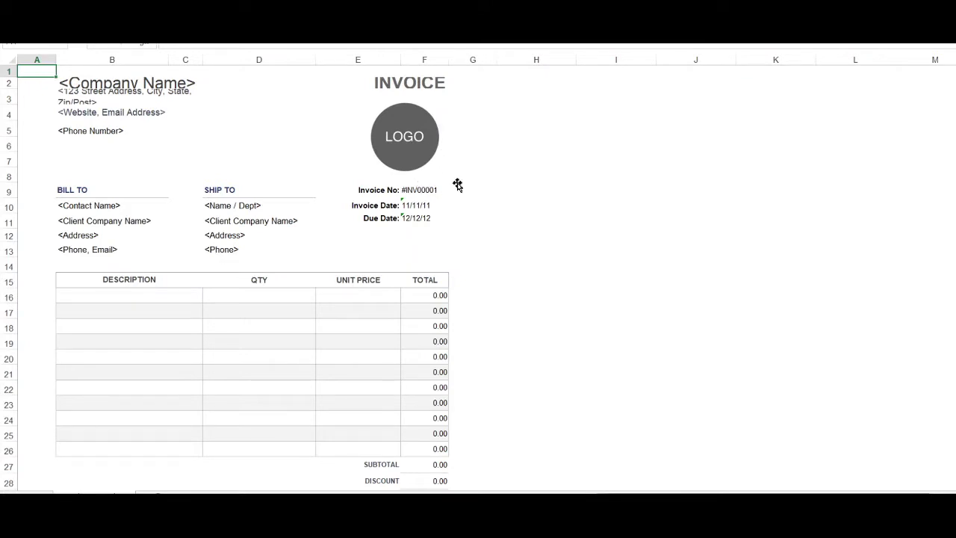
{"action": "left_click", "coordinate": [416, 82]}
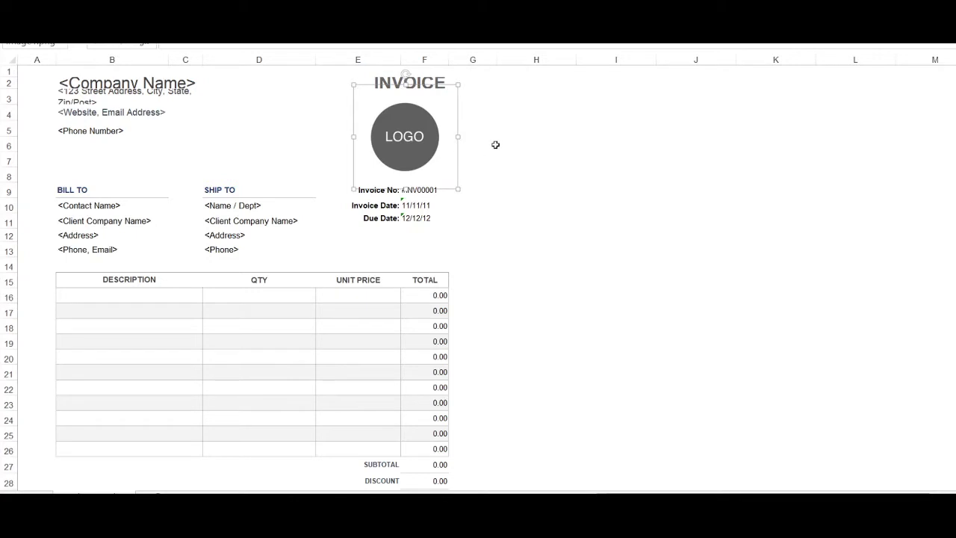
{"action": "left_click", "coordinate": [387, 194]}
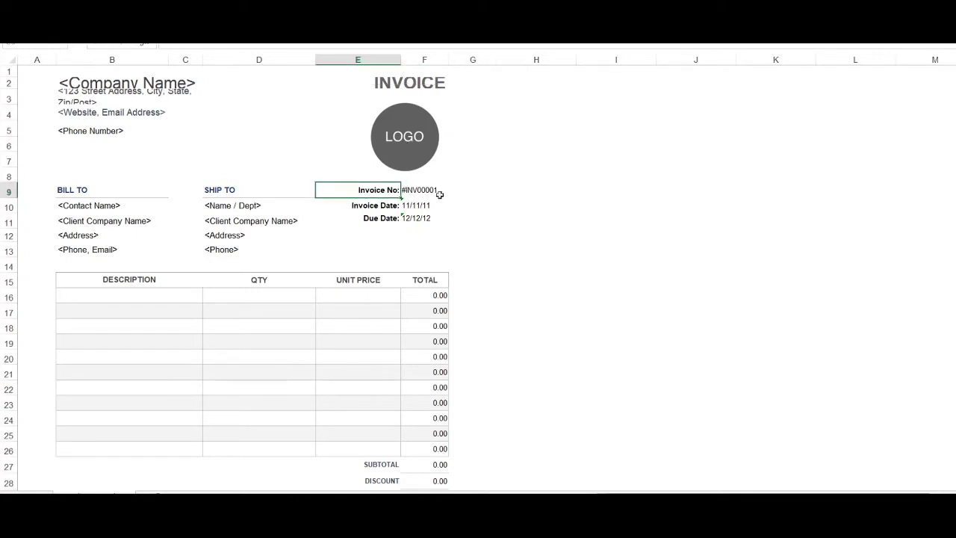
{"action": "left_click", "coordinate": [427, 189]}
{"action": "left_click", "coordinate": [426, 193]}
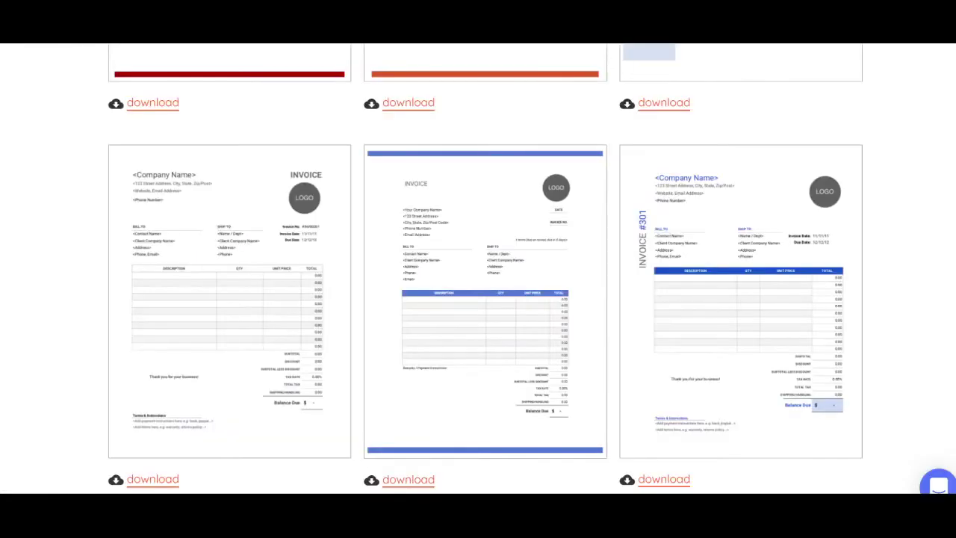
Compare the invoice number cell in the EN-KO Translator invoice with the invoice number and date fields in the downloaded template.
{"action": "left_click", "coordinate": [319, 465]}
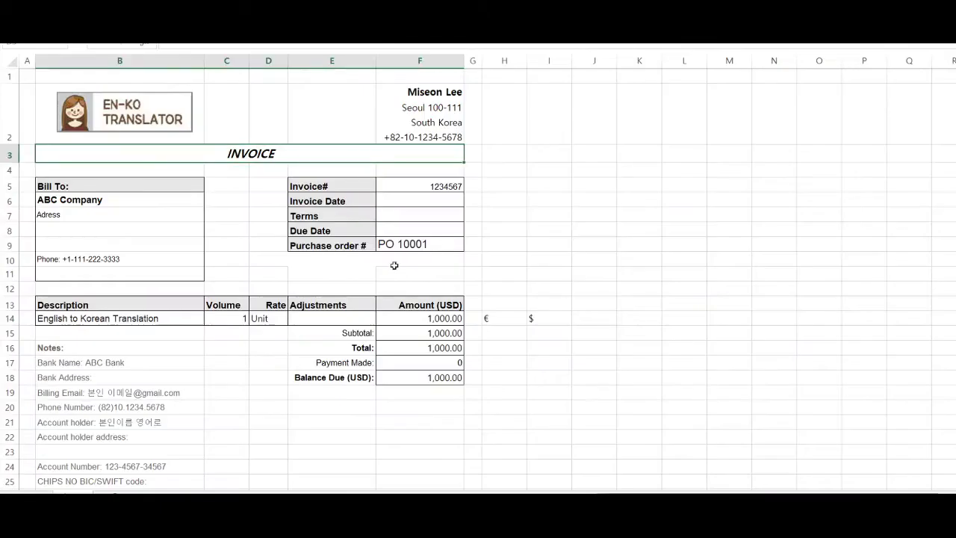
{"action": "left_click", "coordinate": [452, 187]}
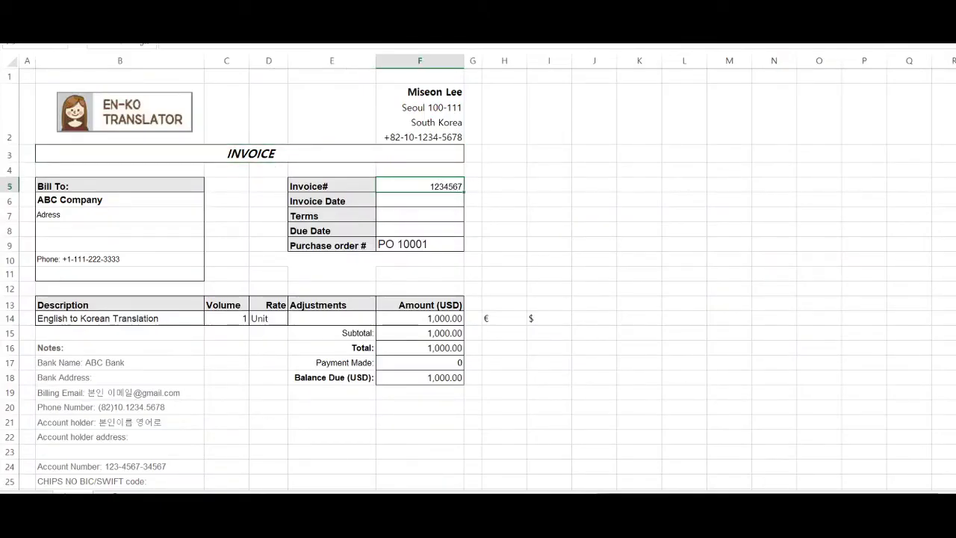
{"action": "left_click", "coordinate": [453, 463]}
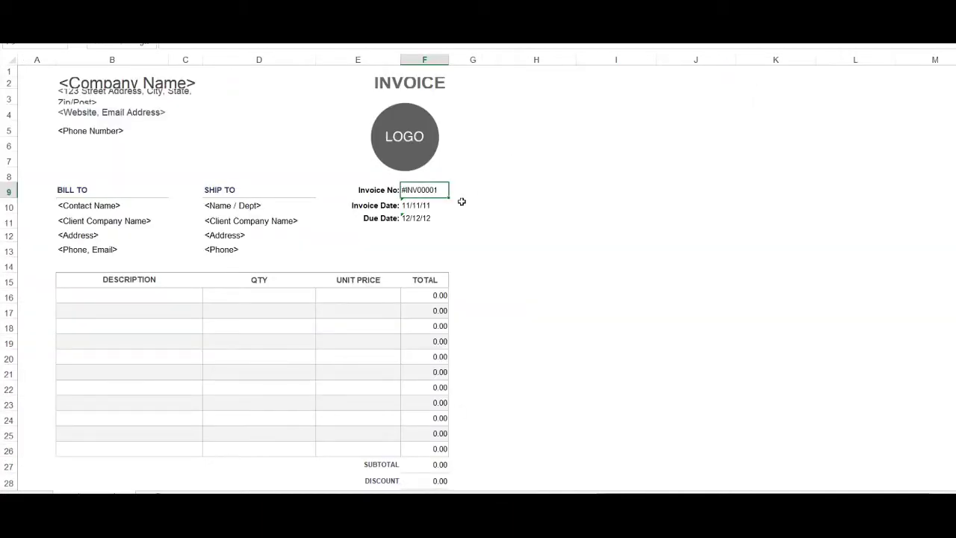
{"action": "left_click", "coordinate": [387, 186]}
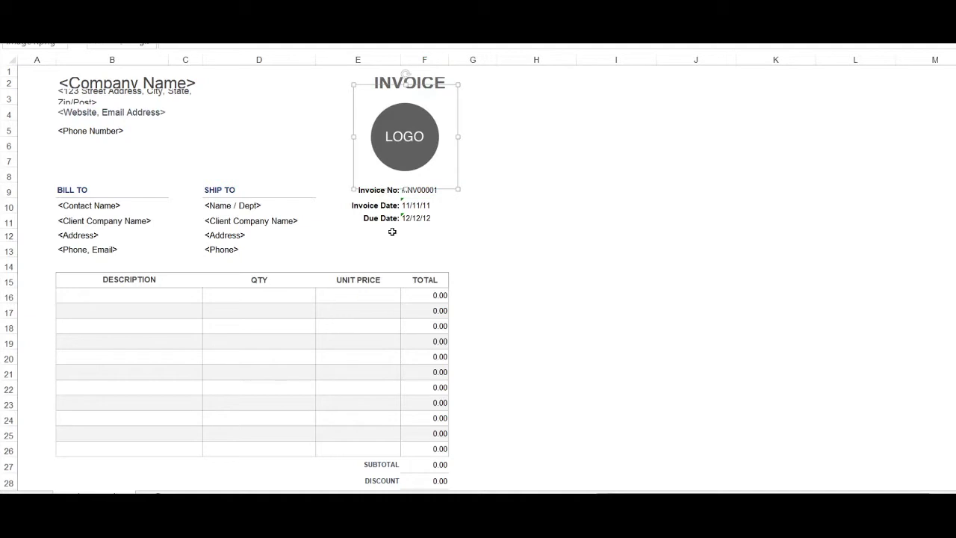
{"action": "left_click", "coordinate": [379, 203]}
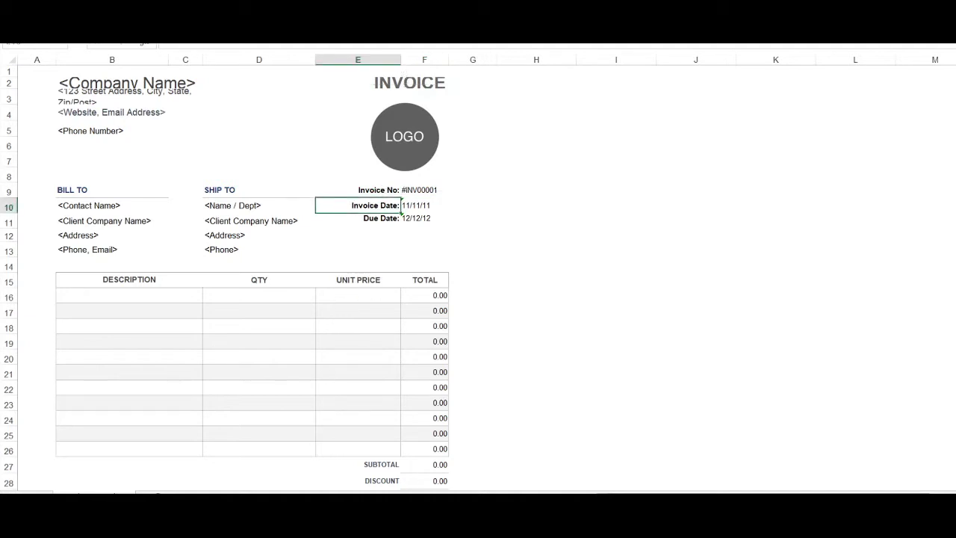
Return to the EN-KO Translator invoice and examine the Invoice# and Due Date labels and the invoice number in cell F5.
{"action": "left_click", "coordinate": [284, 466]}
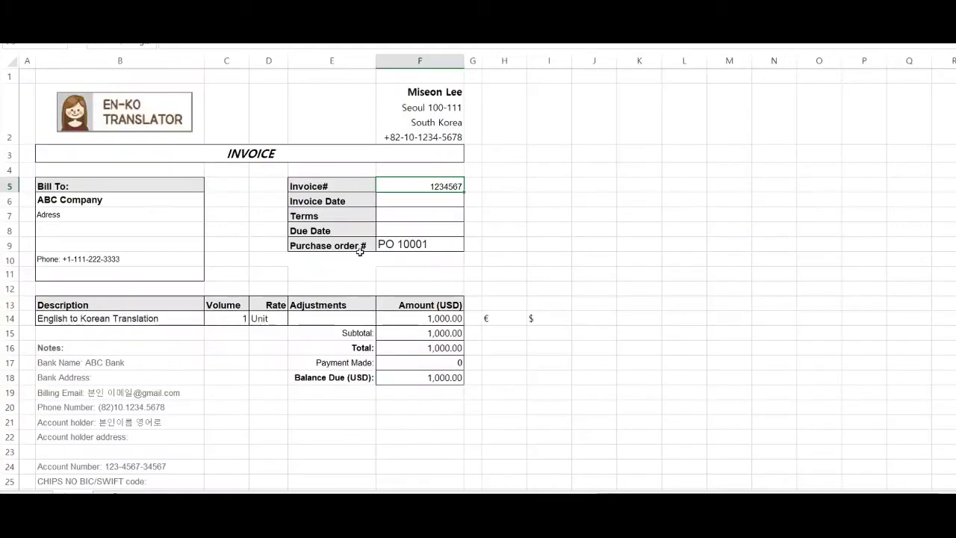
{"action": "left_click", "coordinate": [340, 185]}
{"action": "left_click", "coordinate": [351, 230]}
{"action": "left_click", "coordinate": [359, 186]}
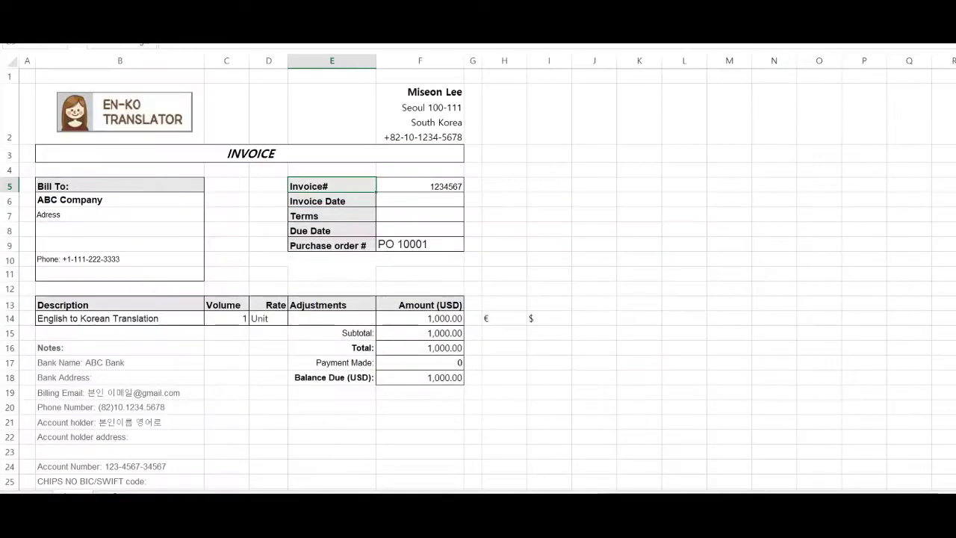
{"action": "left_click", "coordinate": [458, 186]}
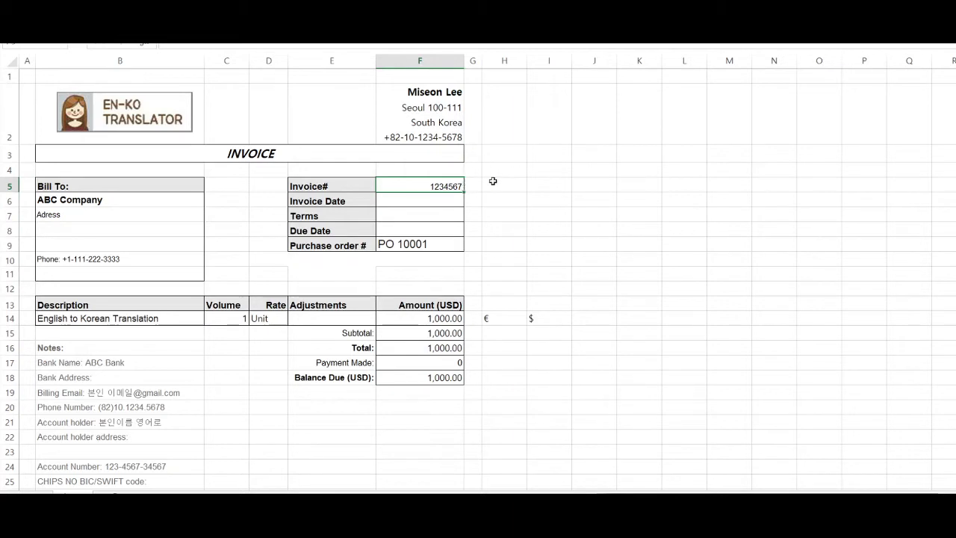
{"action": "left_click", "coordinate": [490, 183]}
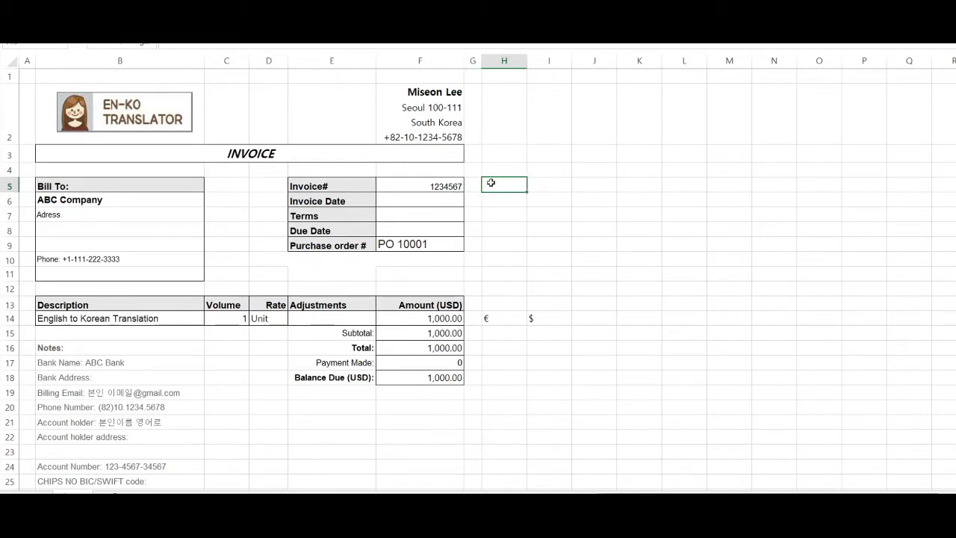
{"action": "left_click", "coordinate": [452, 186]}
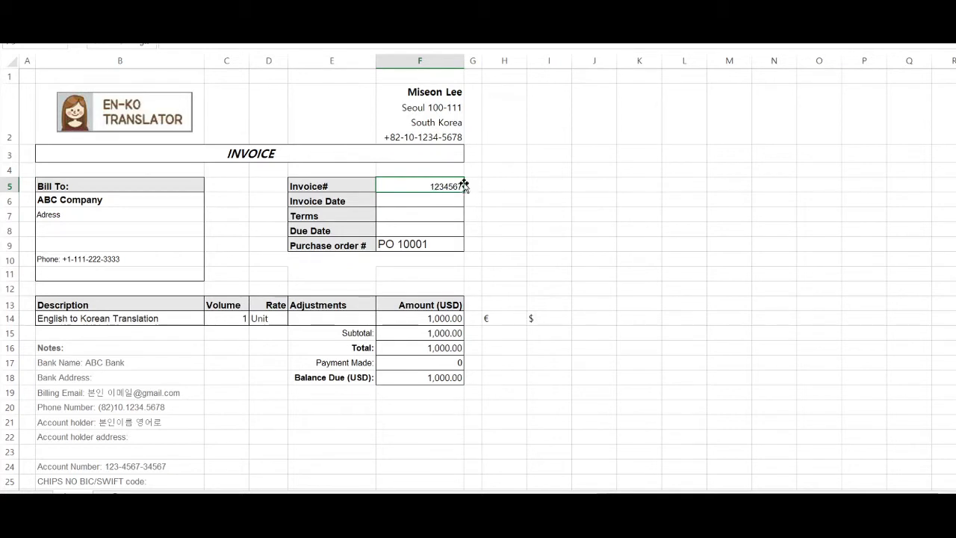
{"action": "left_click", "coordinate": [498, 187]}
{"action": "left_click", "coordinate": [448, 187]}
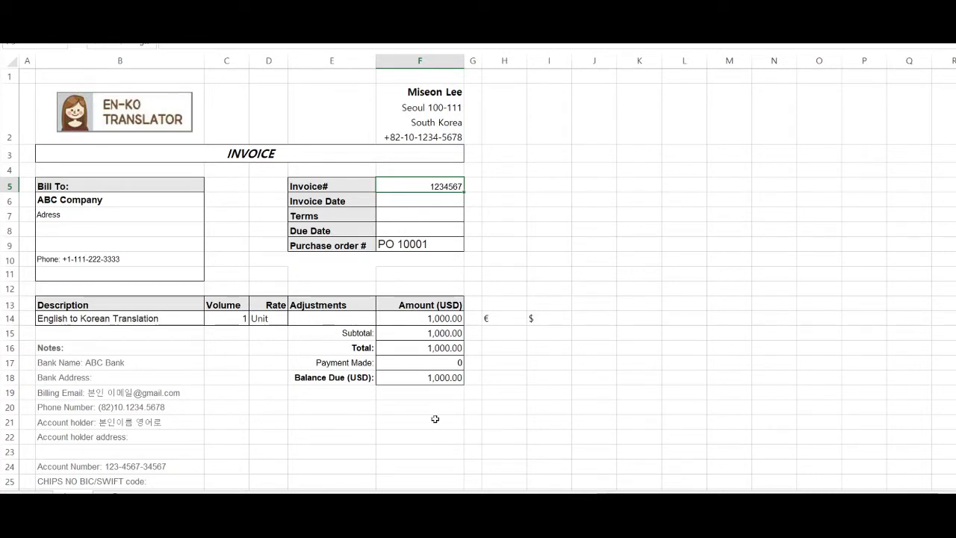
Check the invoice number and date fields in the downloaded template workbook, and return to the EN-KO Translator invoice.
{"action": "mouse_move", "coordinate": [388, 523]}
{"action": "left_click", "coordinate": [460, 459]}
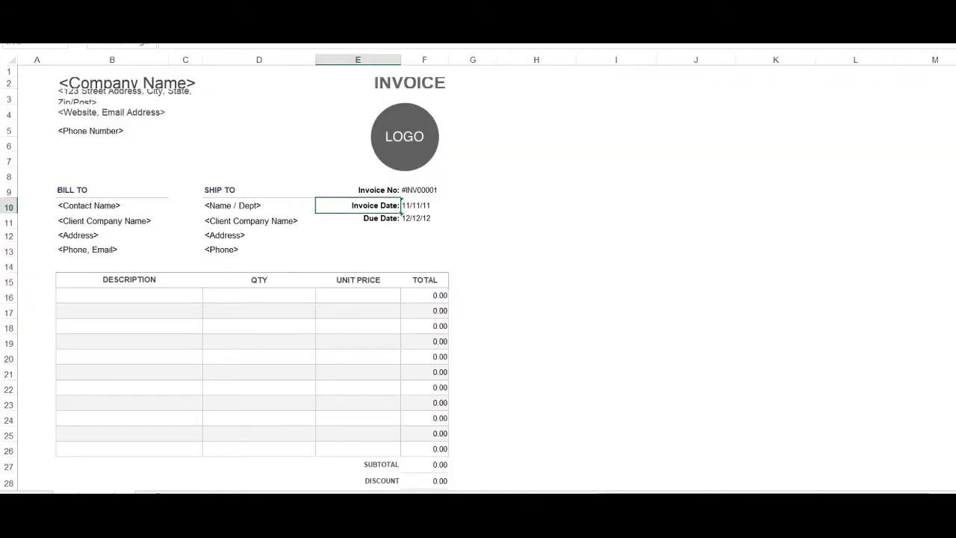
{"action": "mouse_move", "coordinate": [389, 523]}
{"action": "left_click", "coordinate": [323, 463]}
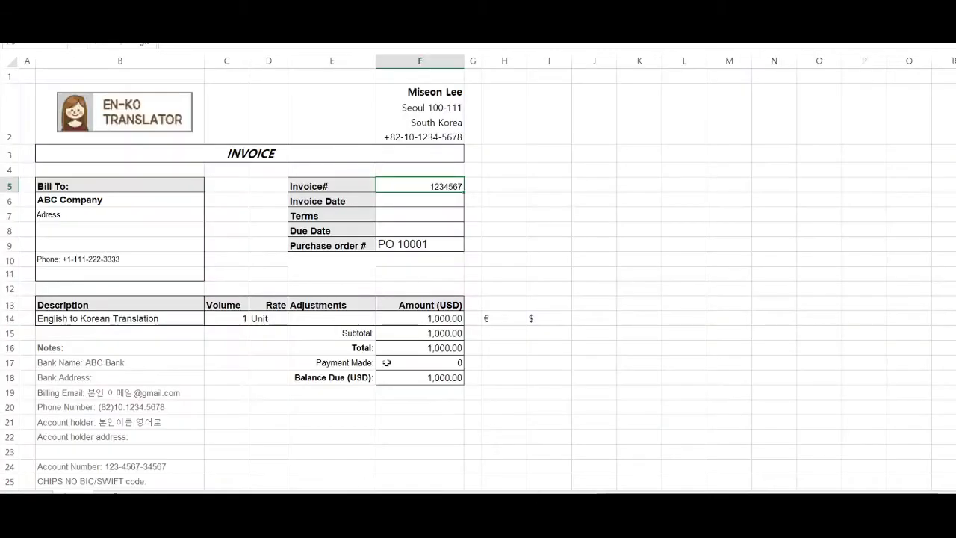
Examine the Purchase order # label and value in row 9 in relation to the invoice number in F5 and the surrounding cells.
{"action": "left_click", "coordinate": [357, 245]}
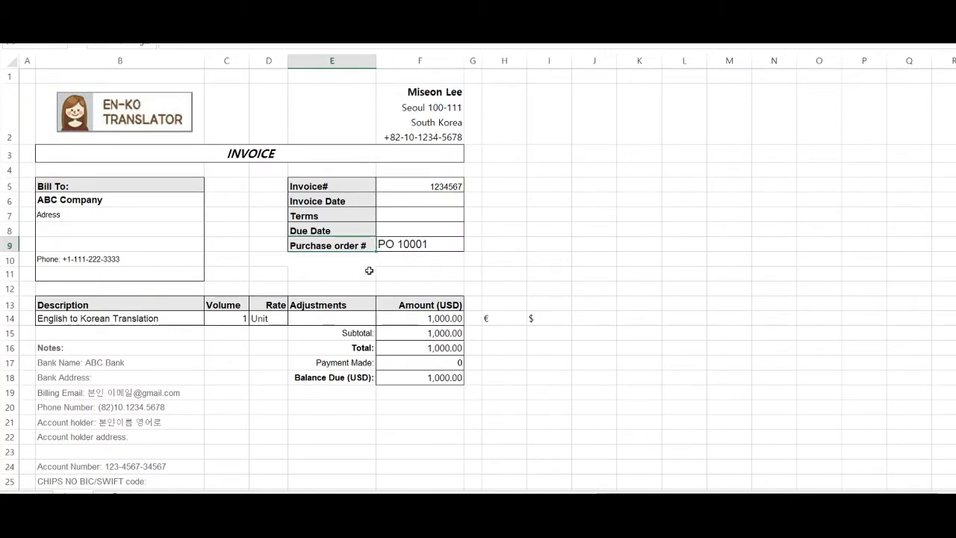
{"action": "left_click", "coordinate": [444, 246]}
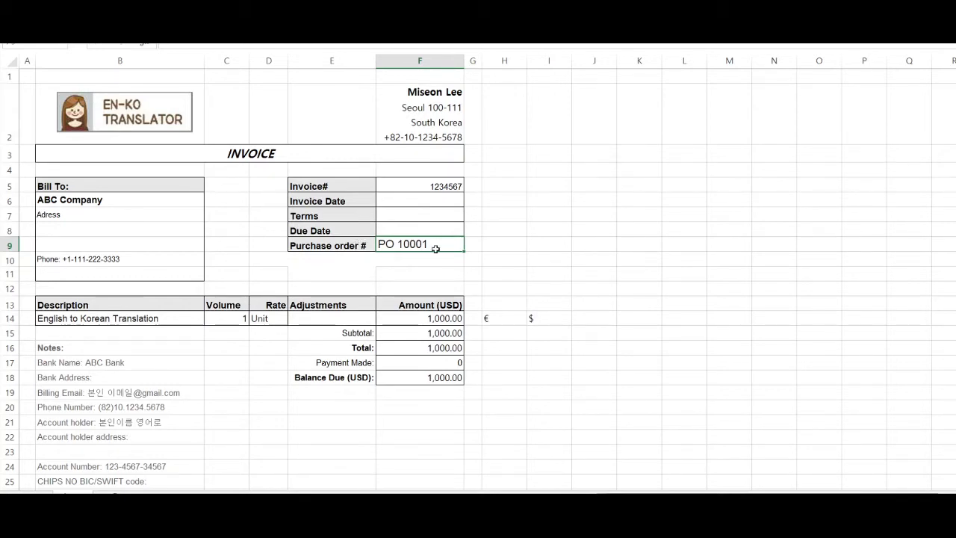
{"action": "left_click", "coordinate": [327, 259]}
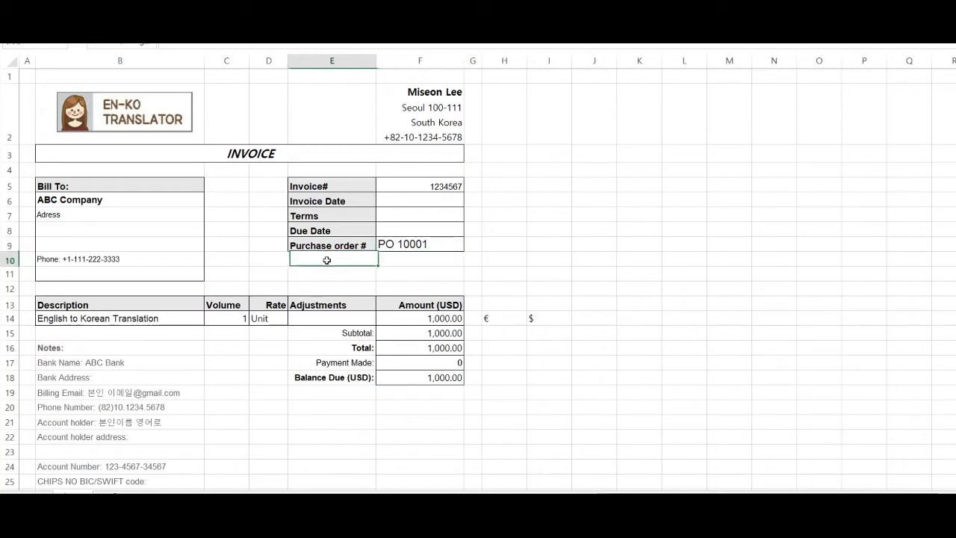
{"action": "left_click", "coordinate": [431, 259]}
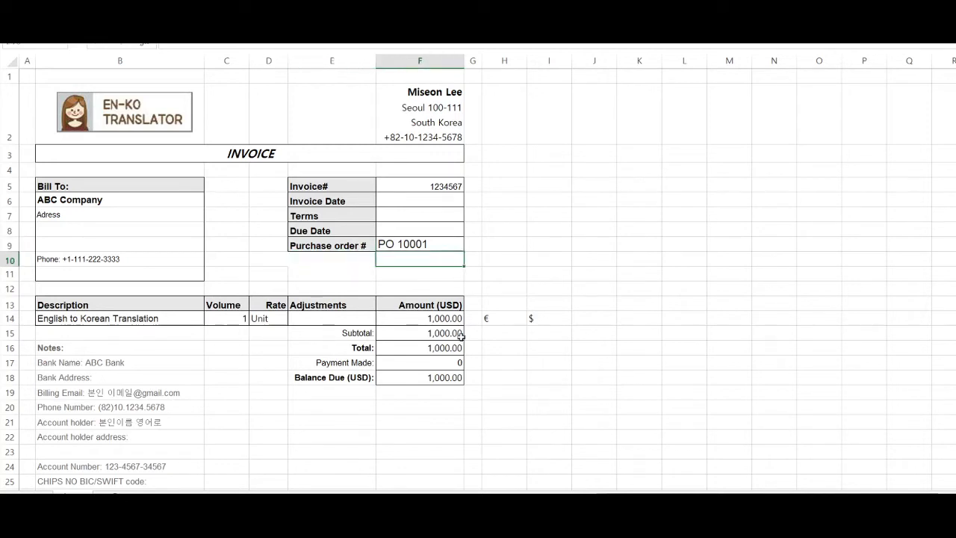
{"action": "left_click", "coordinate": [446, 391]}
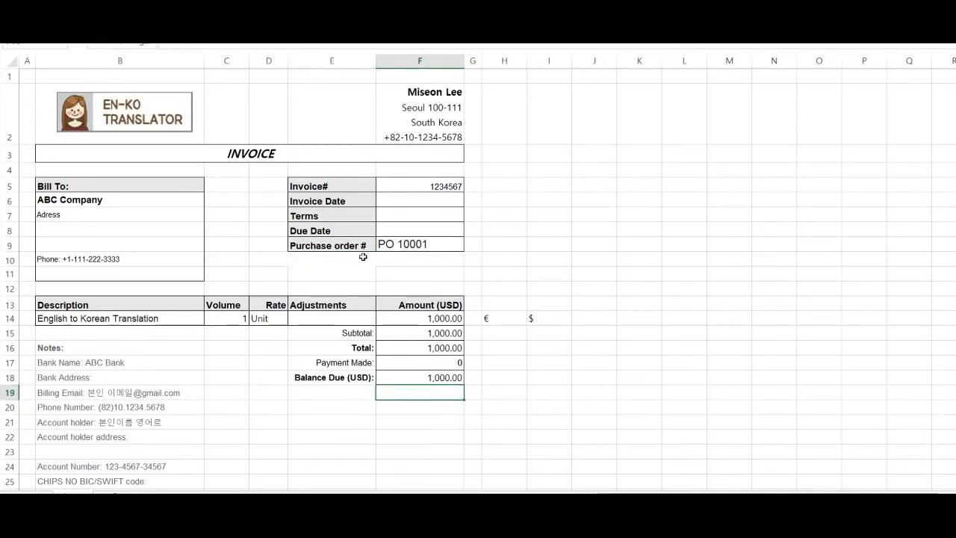
{"action": "left_click", "coordinate": [448, 245]}
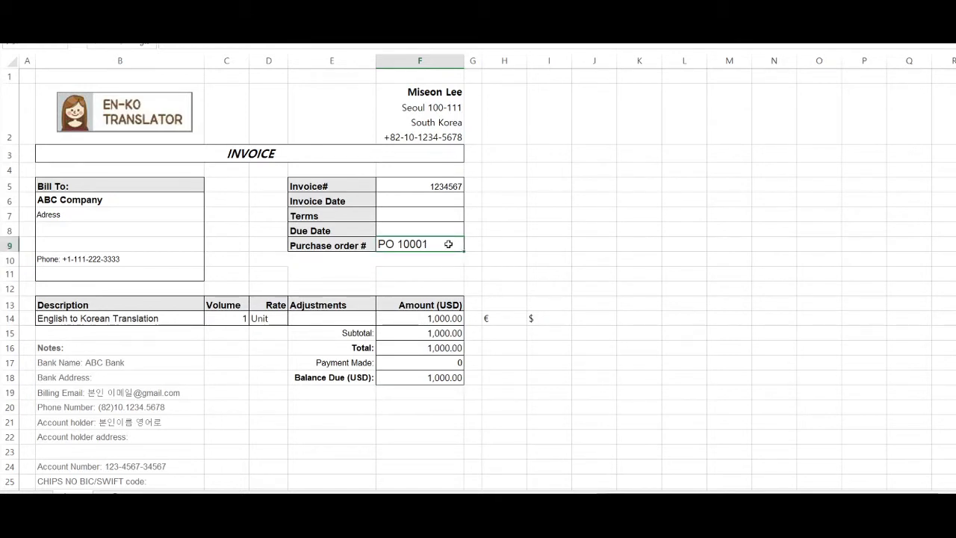
{"action": "left_click", "coordinate": [451, 393]}
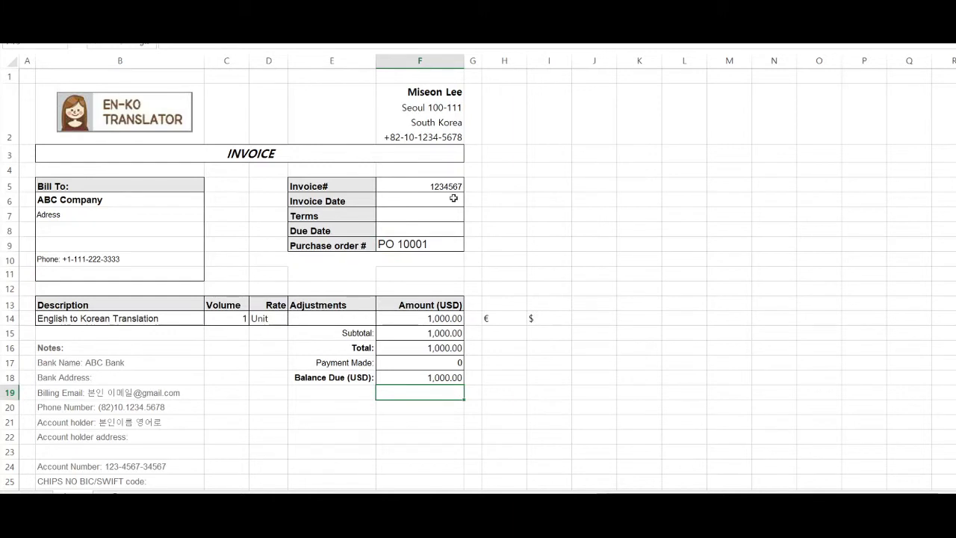
{"action": "left_click", "coordinate": [452, 258]}
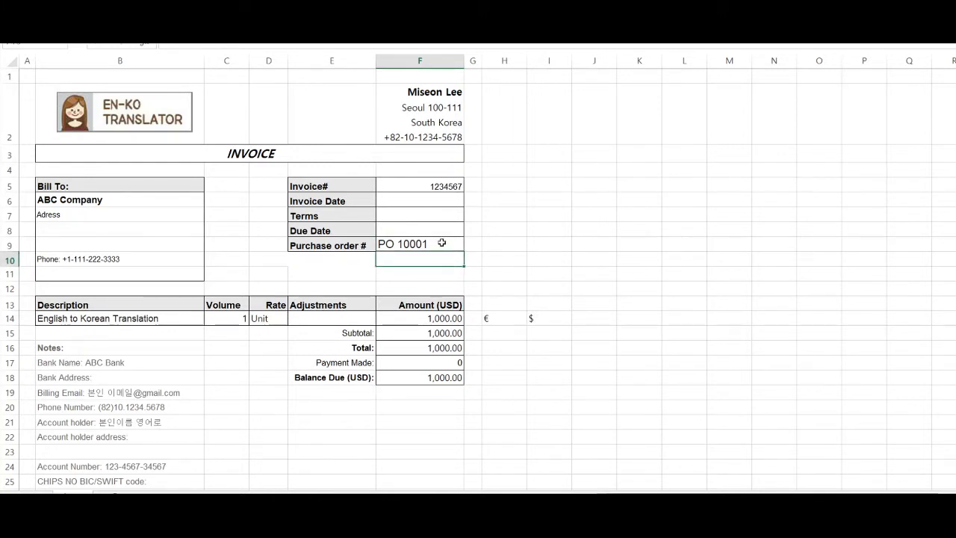
{"action": "left_click", "coordinate": [442, 243]}
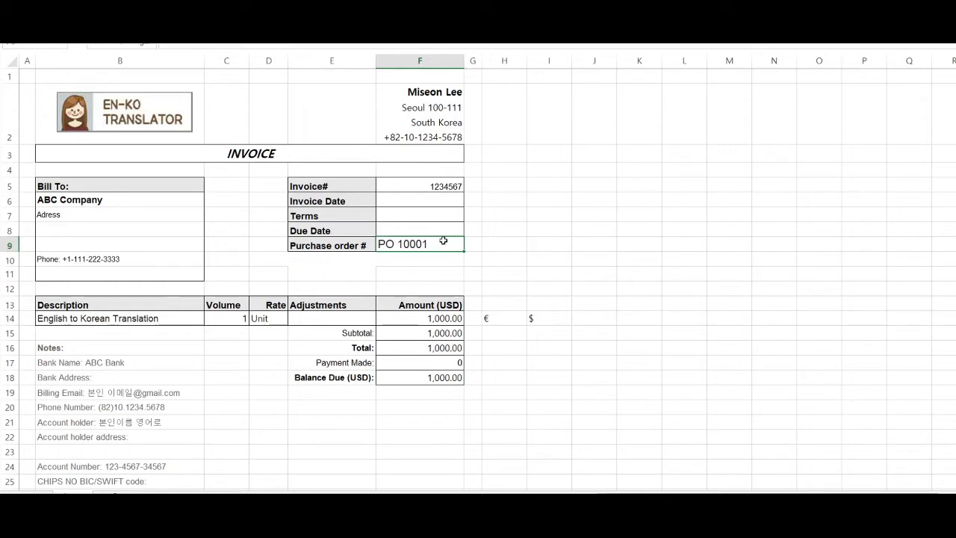
{"action": "left_click", "coordinate": [454, 184]}
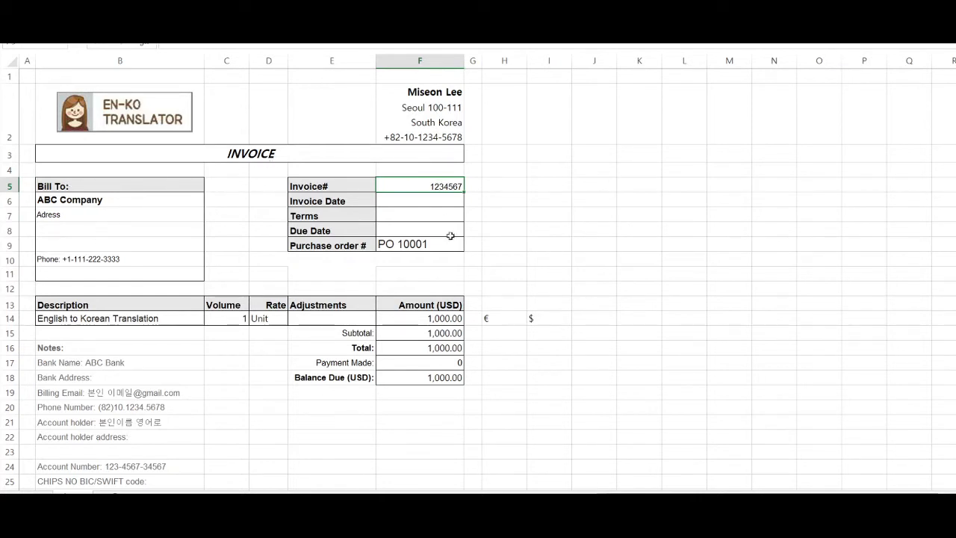
Examine the client details in the Bill To block, from the company name in B6 through the address and phone rows to B11.
{"action": "left_click", "coordinate": [130, 200]}
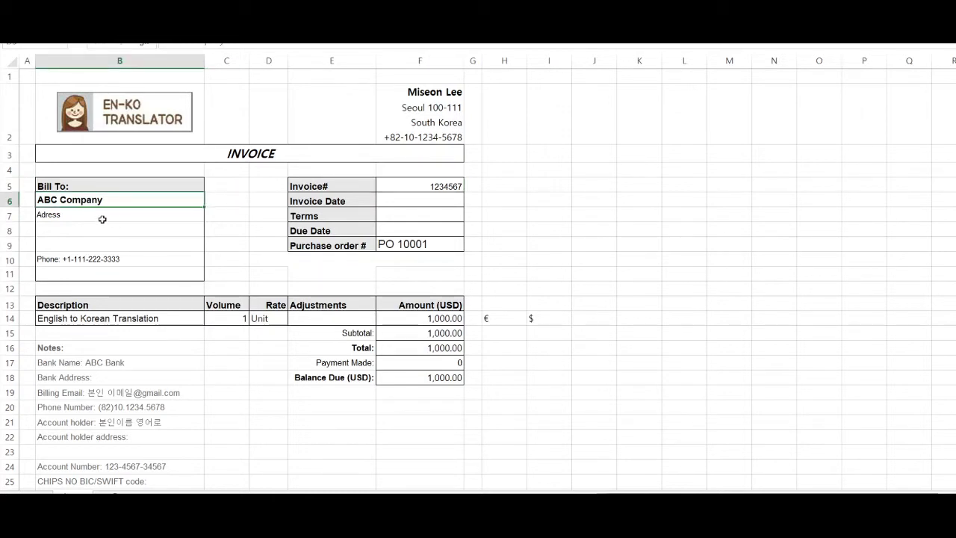
{"action": "left_click", "coordinate": [102, 219]}
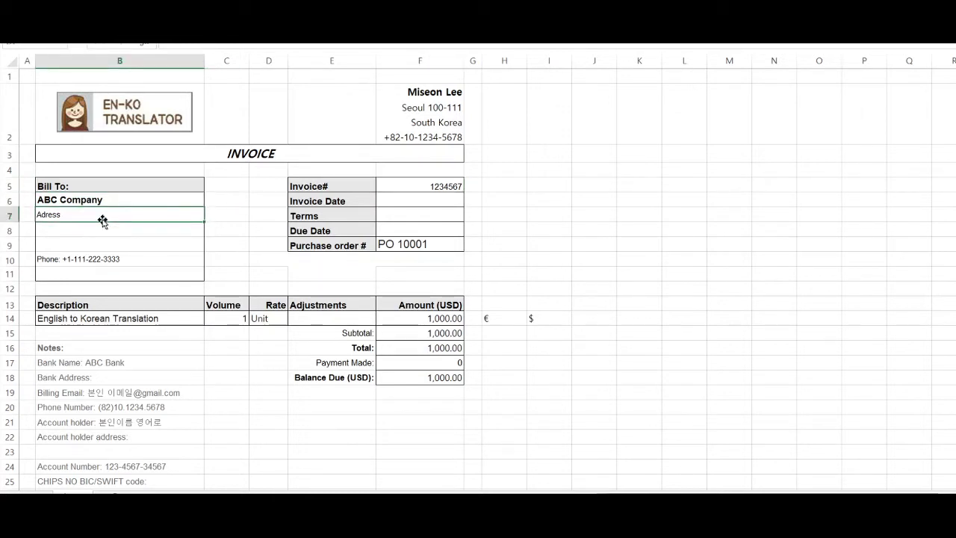
{"action": "left_click", "coordinate": [130, 261]}
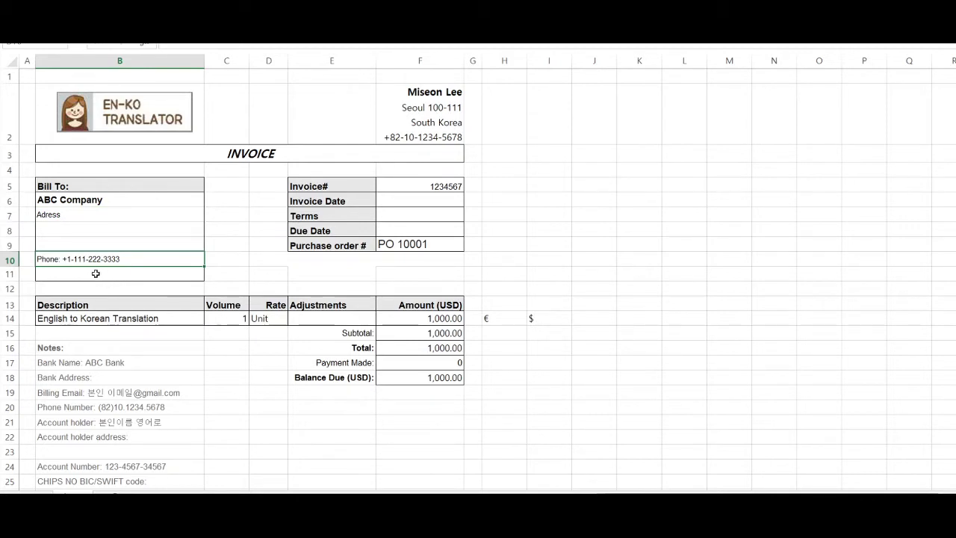
{"action": "left_click", "coordinate": [95, 274]}
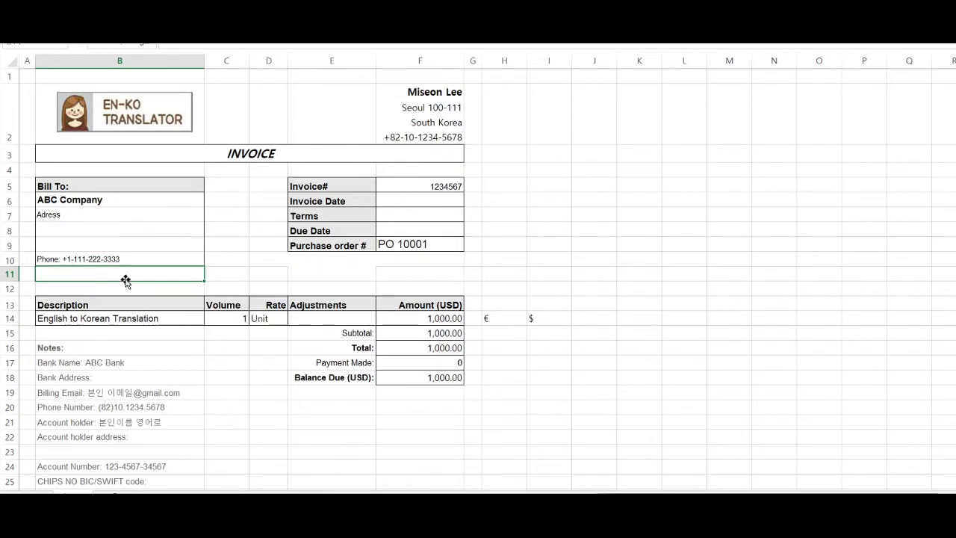
{"action": "left_click_drag", "start_coordinate": [156, 197], "coordinate": [154, 272]}
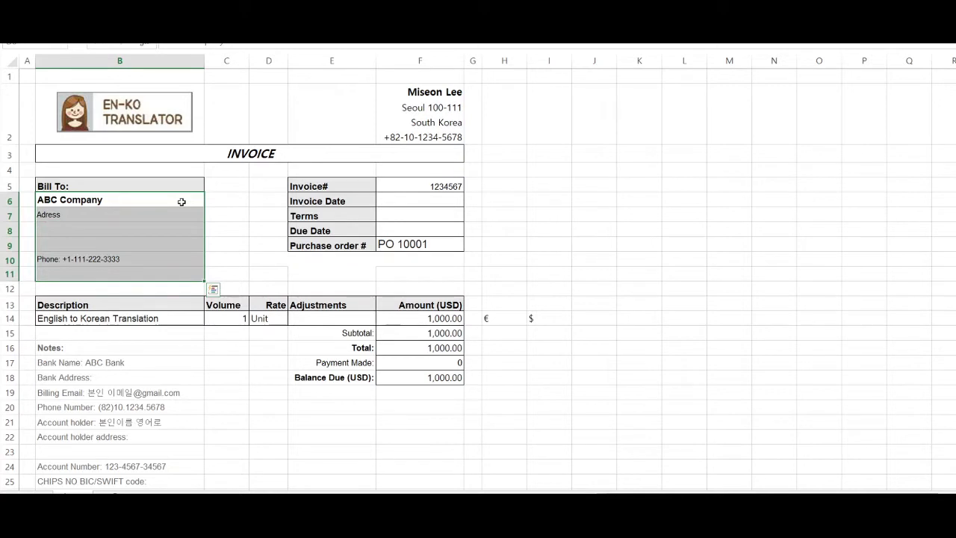
{"action": "left_click", "coordinate": [182, 202]}
{"action": "key", "text": "Down"}
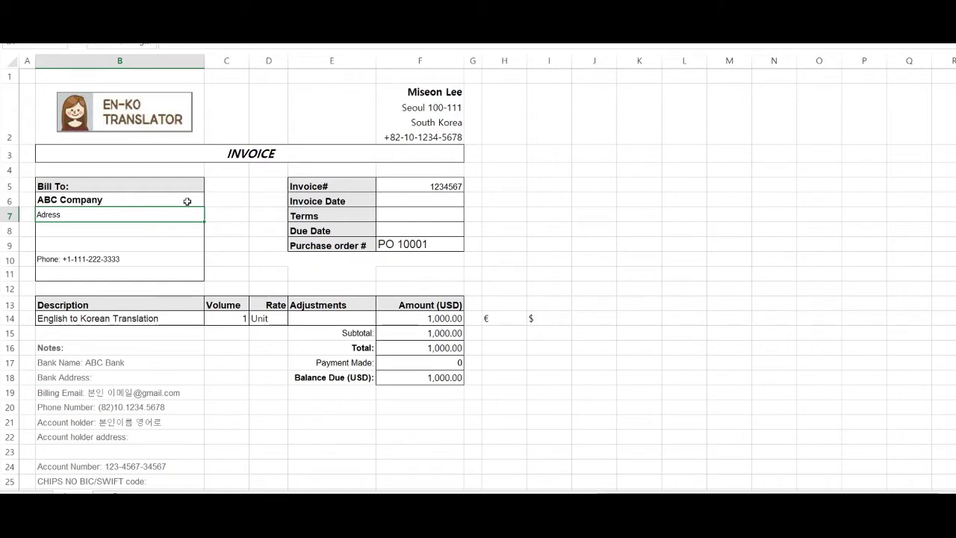
{"action": "mouse_move", "coordinate": [187, 202]}
{"action": "left_mouse_down"}
{"action": "mouse_move", "coordinate": [186, 220]}
{"action": "mouse_move", "coordinate": [186, 199]}
{"action": "left_mouse_up"}
{"action": "left_click", "coordinate": [166, 216]}
{"action": "left_click", "coordinate": [154, 230]}
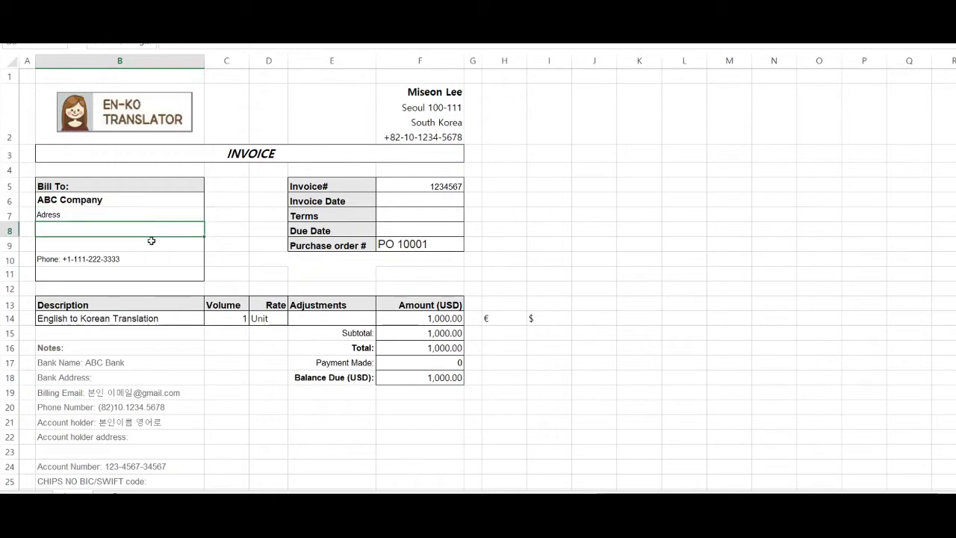
{"action": "left_click", "coordinate": [151, 241]}
{"action": "left_click", "coordinate": [166, 276]}
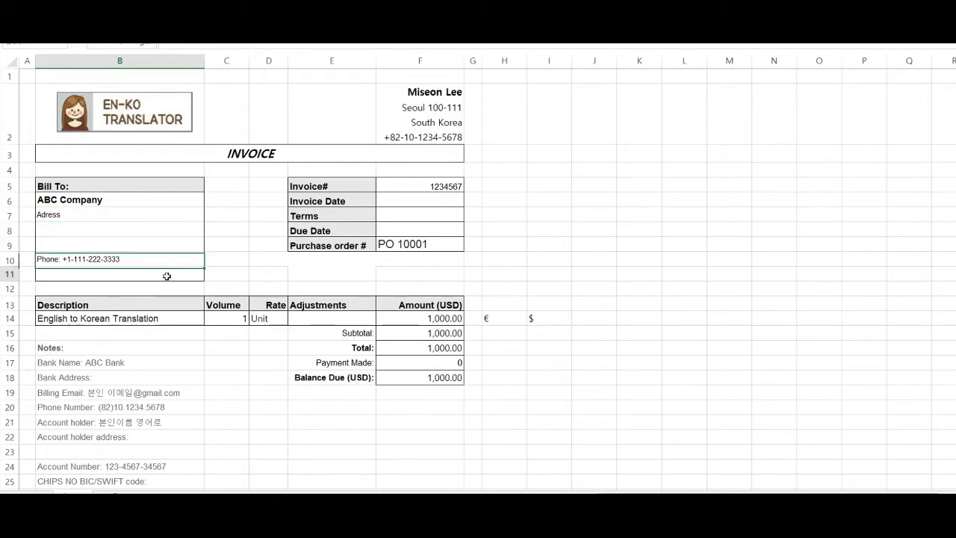
Compare the Description header in B13 with the DESCRIPTION and QTY headers in the downloaded template, and return to the EN-KO Translator invoice.
{"action": "scroll", "coordinate": [167, 276], "scroll_direction": "down", "scroll_amount": 1}
{"action": "left_click", "coordinate": [104, 207]}
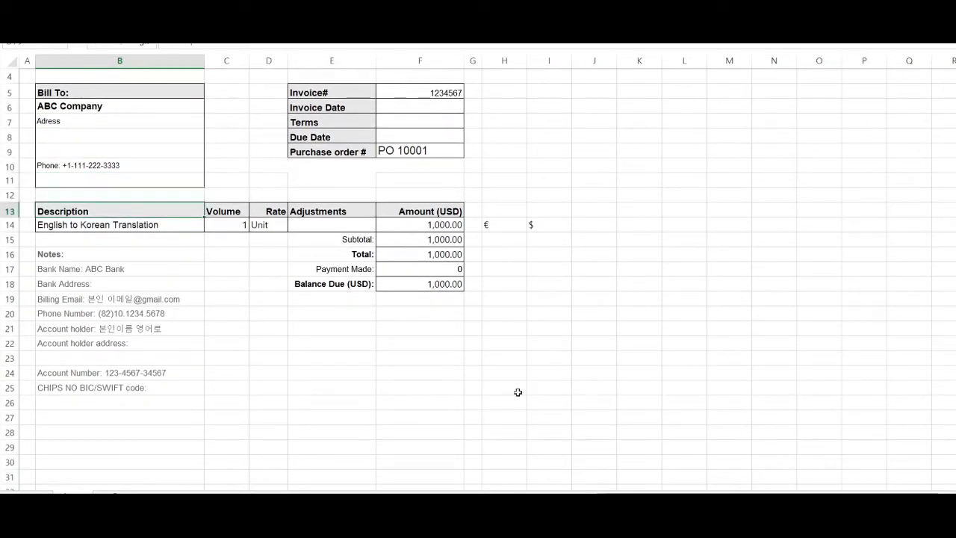
{"action": "left_click", "coordinate": [470, 478]}
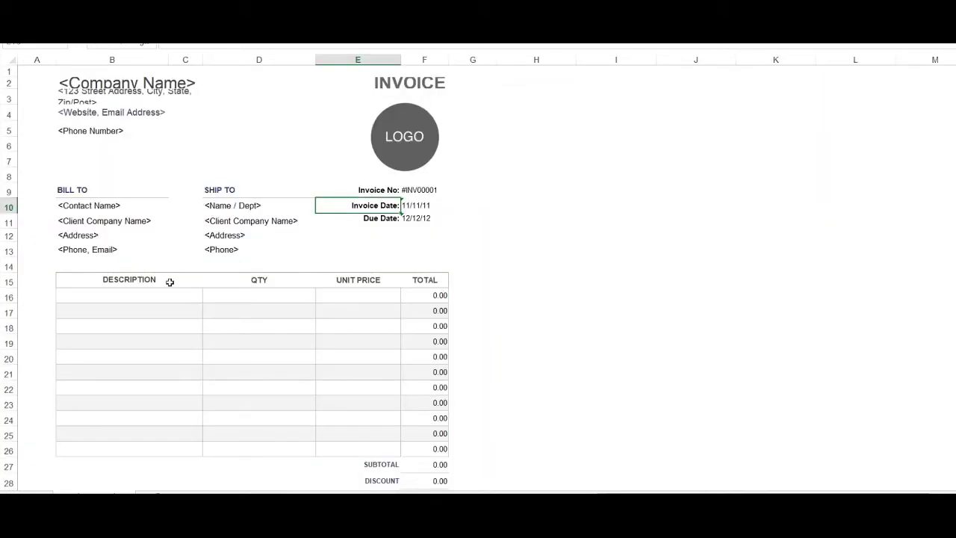
{"action": "left_click", "coordinate": [167, 279]}
{"action": "left_click", "coordinate": [283, 279]}
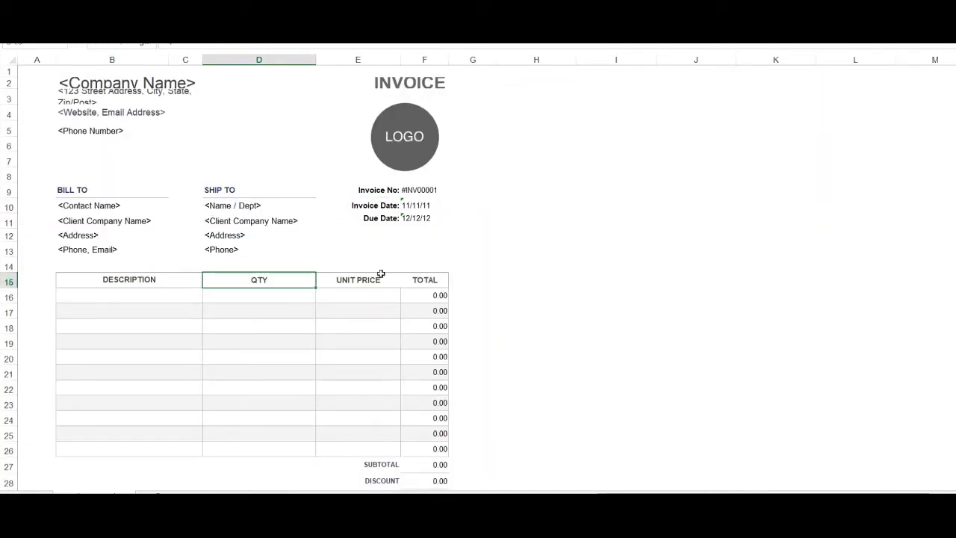
{"action": "left_click", "coordinate": [395, 523]}
{"action": "left_click", "coordinate": [351, 484]}
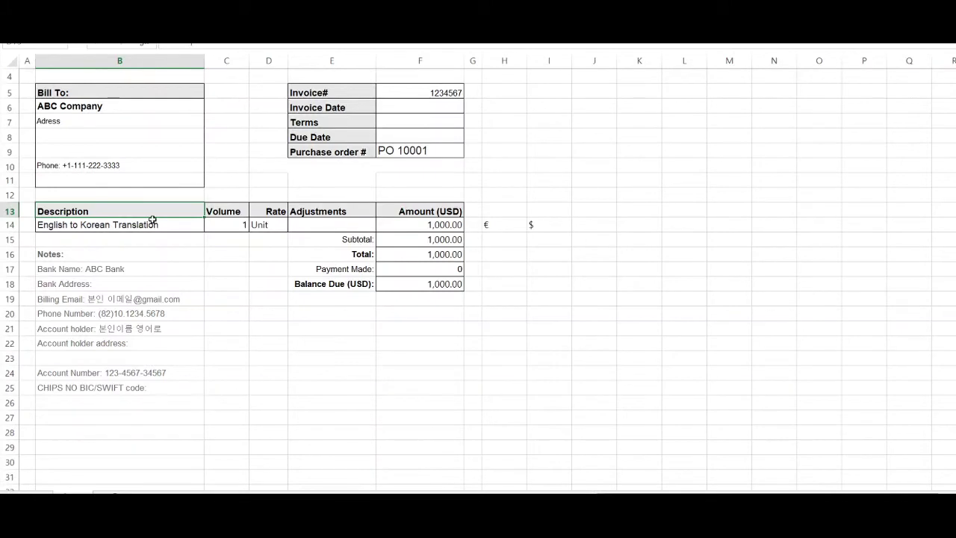
Examine the Description header, the English to Korean Translation entry in B14 and the Notes heading beneath it.
{"action": "scroll", "coordinate": [170, 314], "scroll_direction": "up", "scroll_amount": 1}
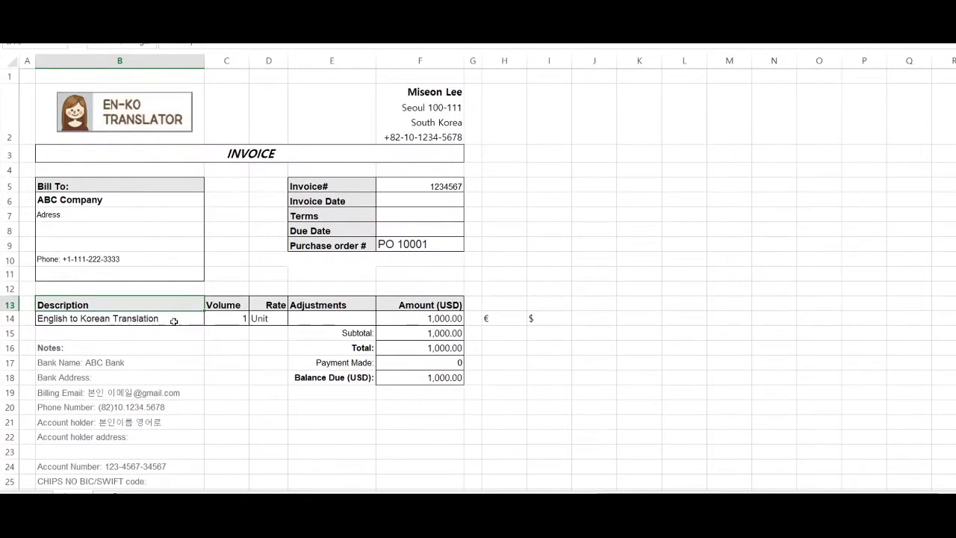
{"action": "left_click", "coordinate": [174, 321]}
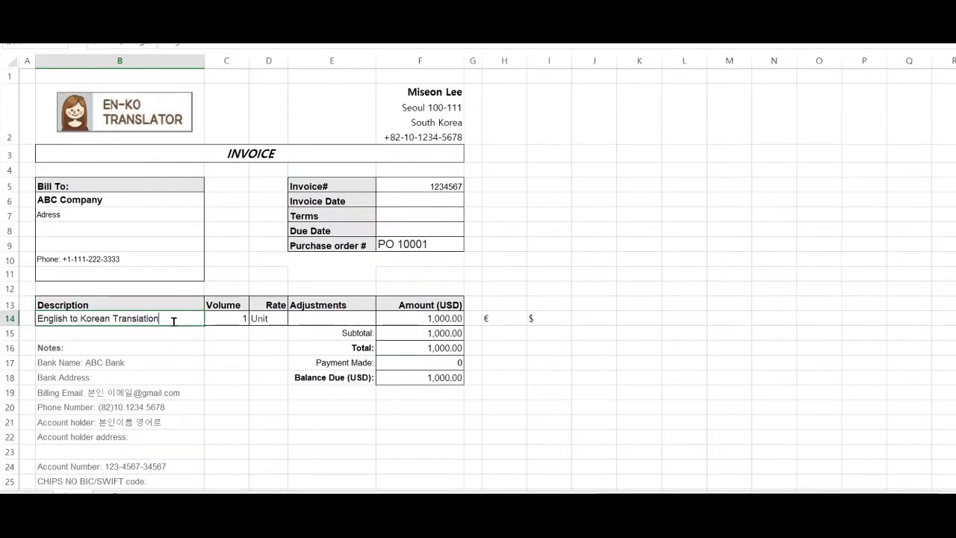
{"action": "left_click", "coordinate": [166, 343]}
{"action": "left_click", "coordinate": [183, 304]}
{"action": "left_click", "coordinate": [180, 321]}
{"action": "left_click", "coordinate": [179, 347]}
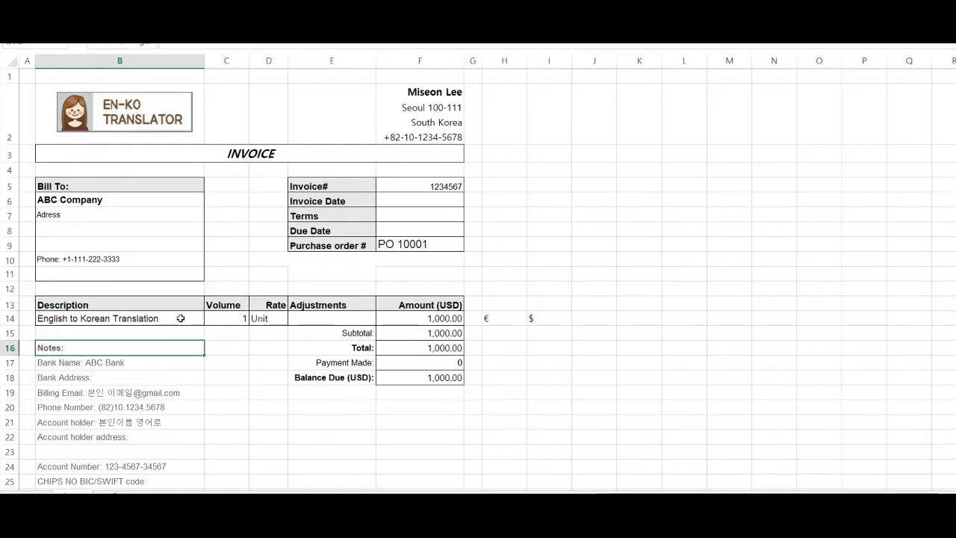
{"action": "left_click", "coordinate": [180, 319]}
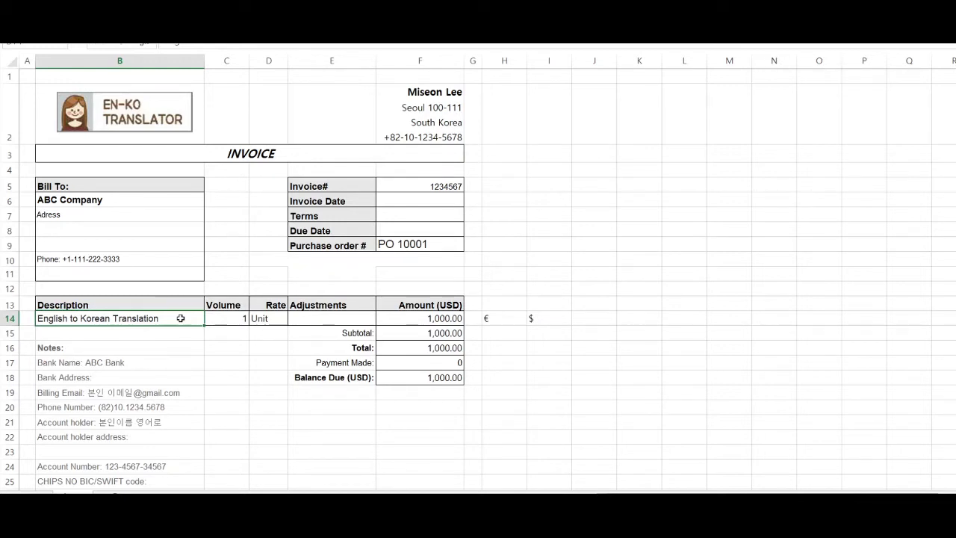
{"action": "left_click", "coordinate": [171, 350]}
{"action": "left_click", "coordinate": [179, 315]}
Examine the Volume header in C13 and the volume, rate unit and amount entries in row 14.
{"action": "left_click", "coordinate": [237, 303]}
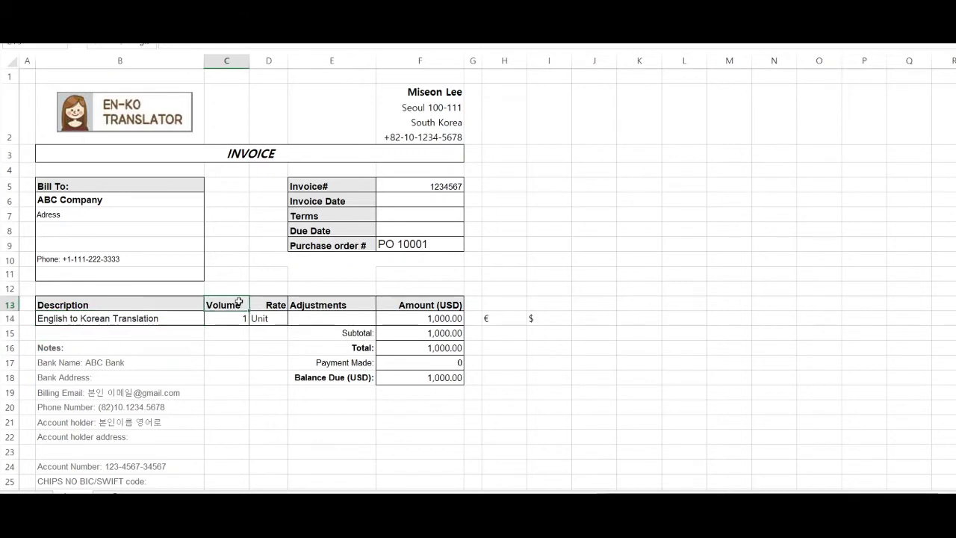
{"action": "left_click", "coordinate": [240, 318]}
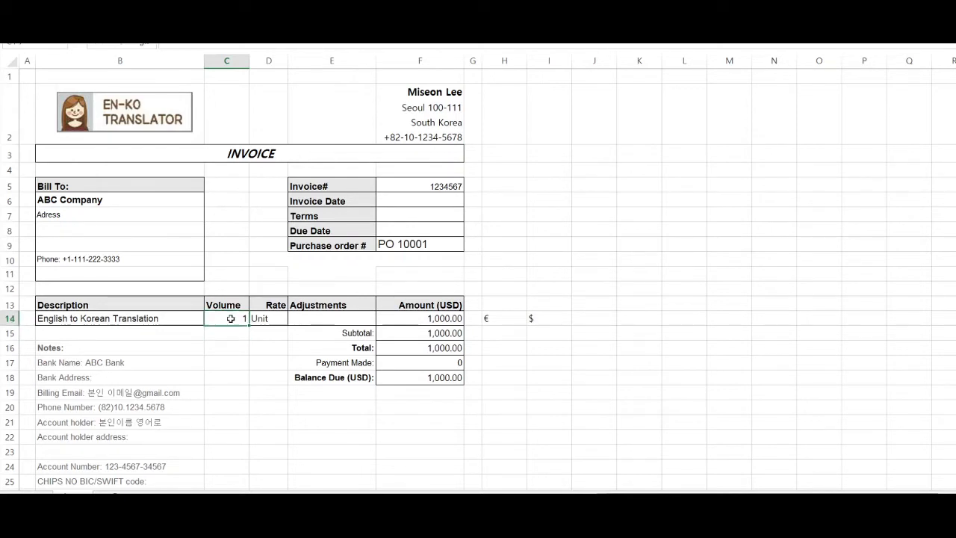
{"action": "left_click", "coordinate": [272, 318]}
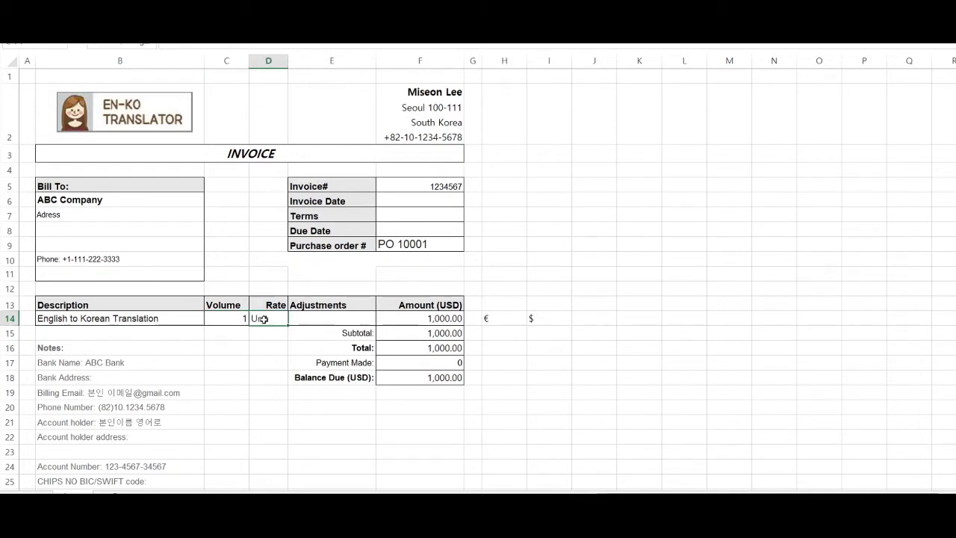
{"action": "left_click", "coordinate": [239, 322]}
{"action": "left_click", "coordinate": [453, 313]}
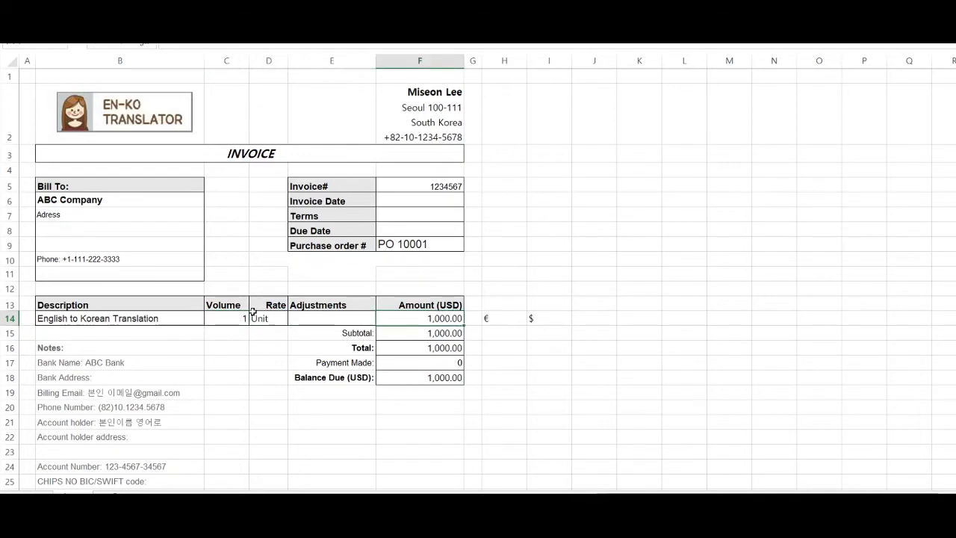
{"action": "left_click", "coordinate": [270, 320]}
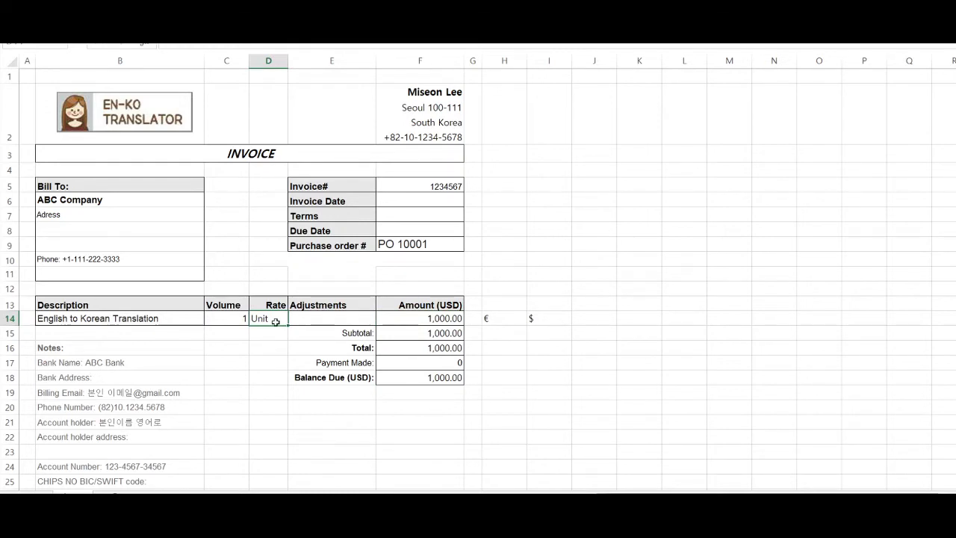
{"action": "left_click", "coordinate": [443, 319]}
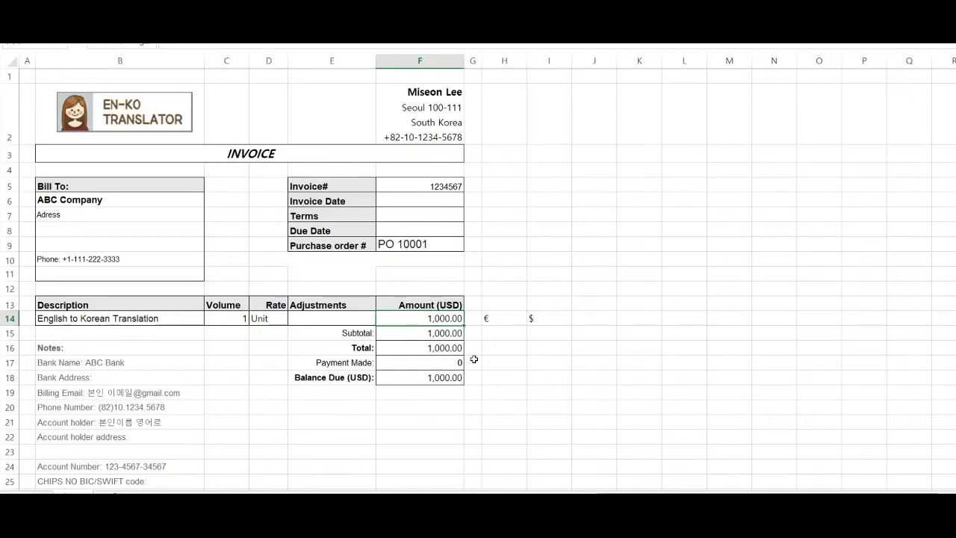
Change the font colour of the "(USD)" text in the Amount header in F13 to red.
{"action": "double_click", "coordinate": [442, 305]}
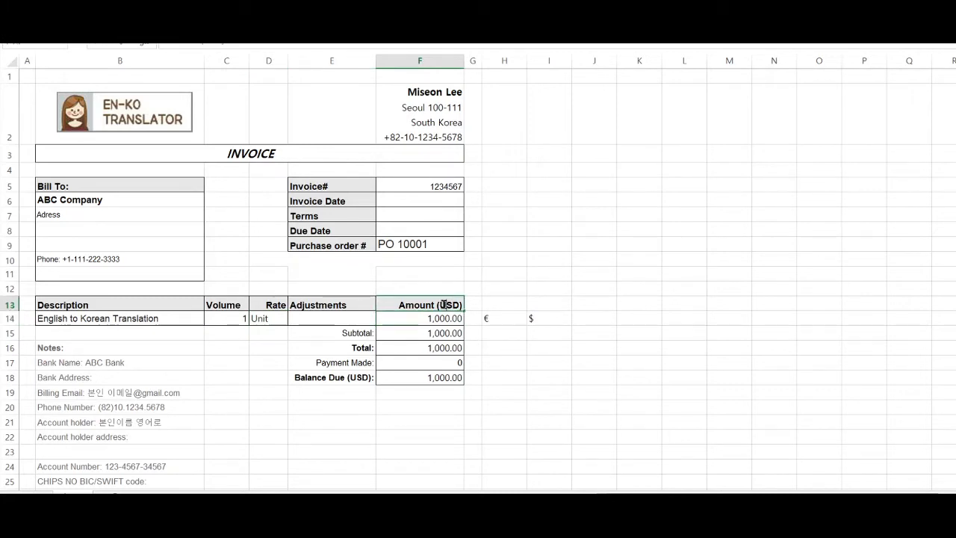
{"action": "left_click_drag", "start_coordinate": [436, 304], "coordinate": [462, 307]}
{"action": "right_click", "coordinate": [459, 306]}
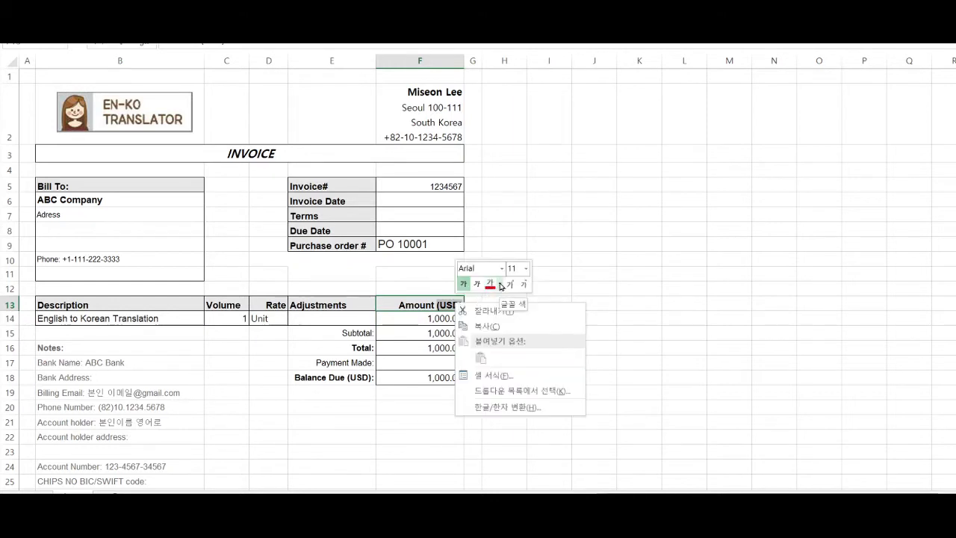
{"action": "left_click", "coordinate": [490, 284]}
{"action": "key", "text": "Return"}
{"action": "key", "text": "Up"}
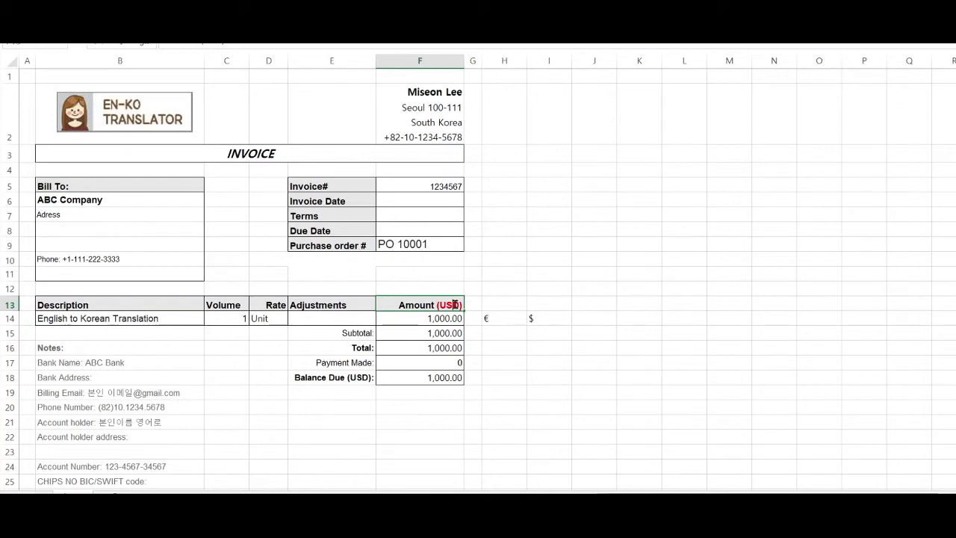
{"action": "left_click", "coordinate": [499, 379]}
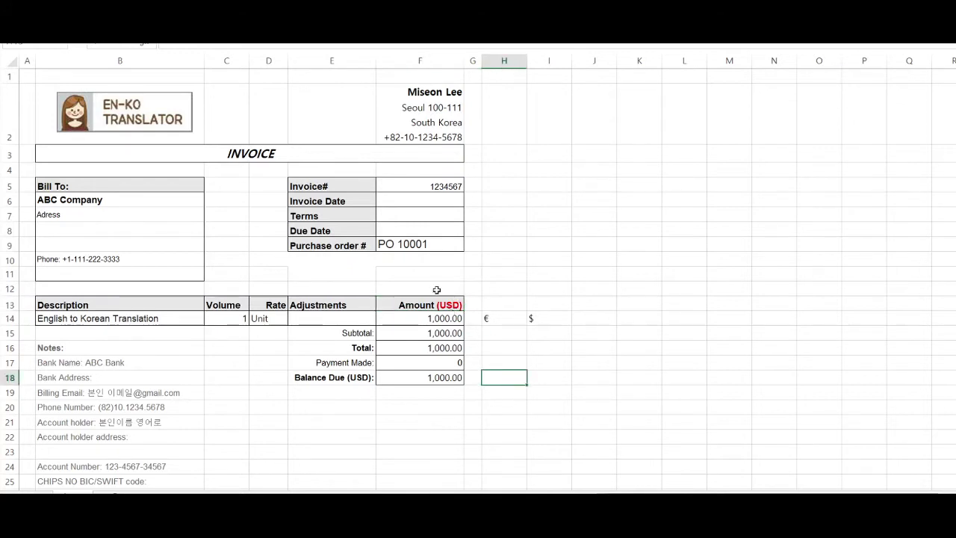
Examine the red "(USD)" currency label in the Amount header in F13.
{"action": "left_click", "coordinate": [457, 306]}
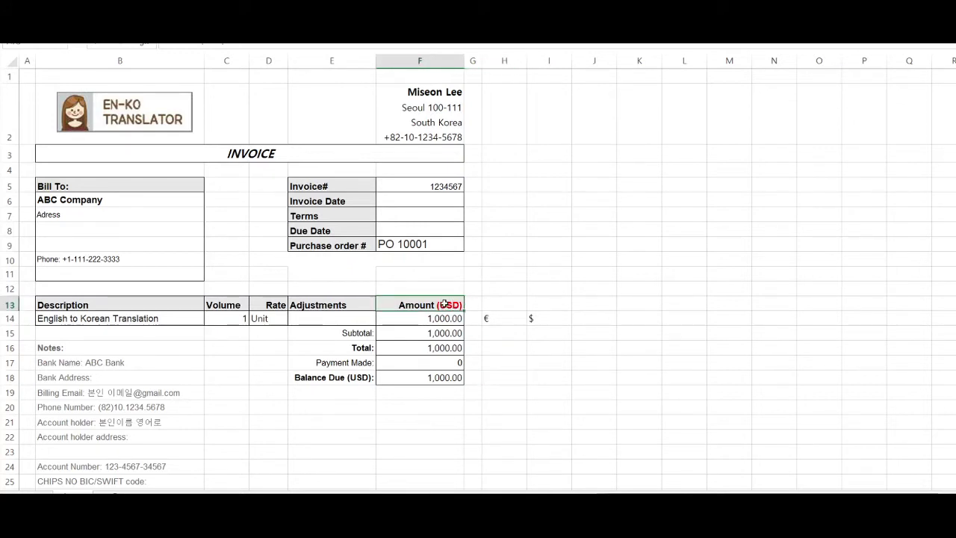
{"action": "mouse_move", "coordinate": [464, 302]}
{"action": "left_mouse_down"}
{"action": "mouse_move", "coordinate": [482, 291]}
{"action": "mouse_move", "coordinate": [457, 305]}
{"action": "mouse_move", "coordinate": [523, 302]}
{"action": "mouse_move", "coordinate": [453, 307]}
{"action": "left_mouse_up"}
{"action": "double_click", "coordinate": [446, 304]}
{"action": "left_click", "coordinate": [491, 309]}
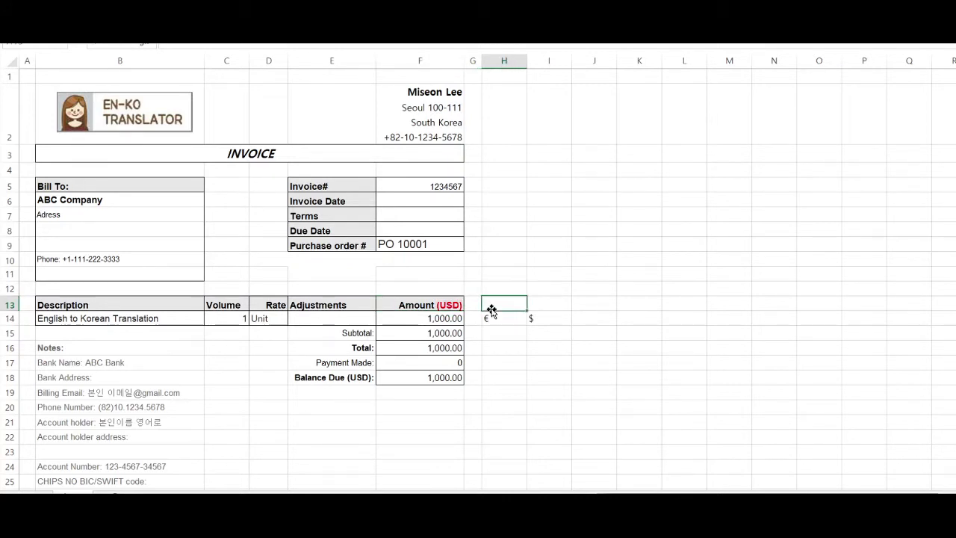
{"action": "left_click", "coordinate": [447, 306]}
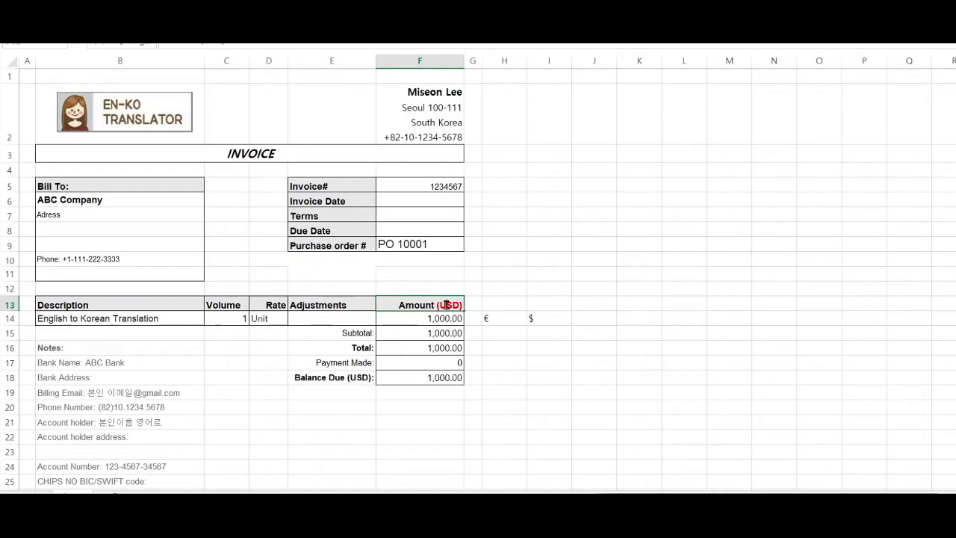
{"action": "left_click_drag", "start_coordinate": [463, 307], "coordinate": [437, 305]}
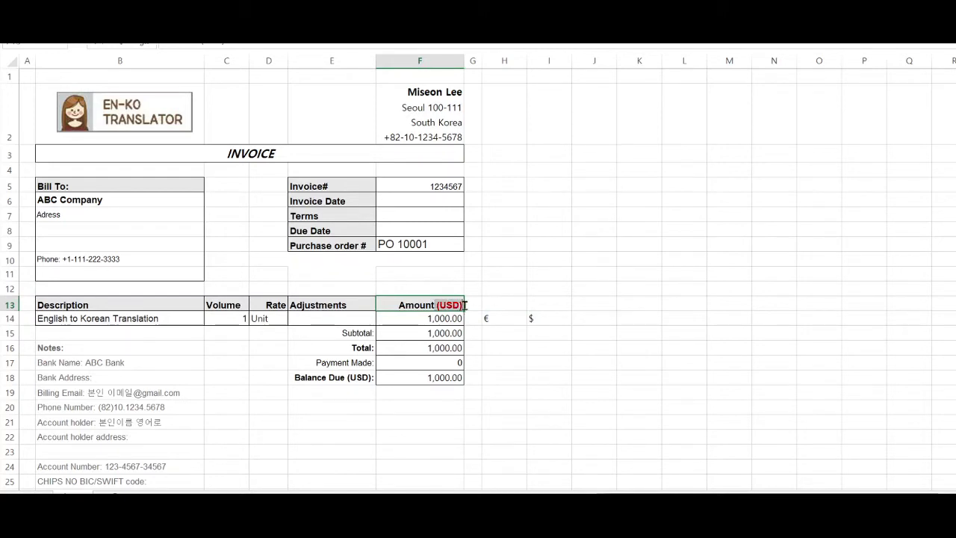
{"action": "left_click", "coordinate": [500, 342]}
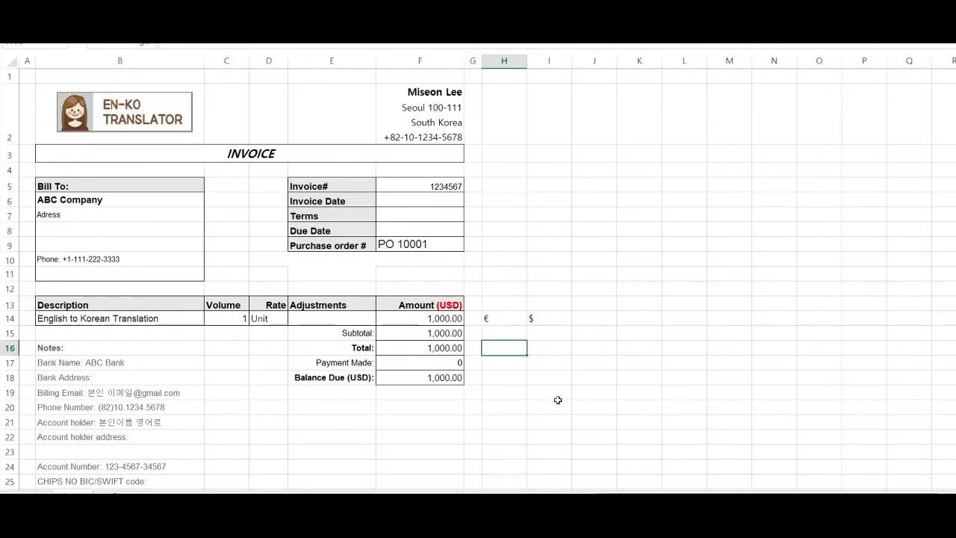
{"action": "double_click", "coordinate": [448, 305]}
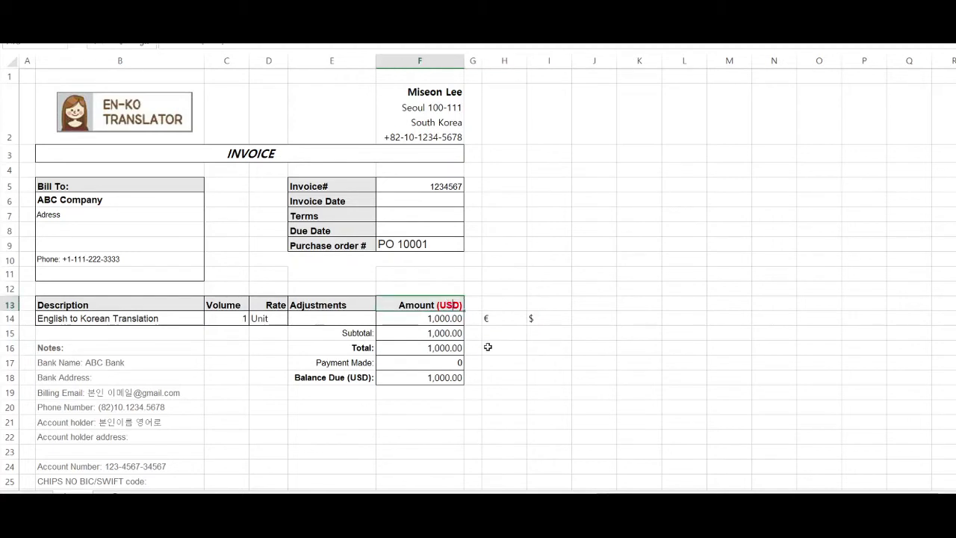
Examine the line amount, Subtotal, Total and Balance Due values in F14 to F18 alongside the line item in row 14.
{"action": "left_click", "coordinate": [502, 321]}
{"action": "left_click", "coordinate": [448, 320]}
{"action": "left_click", "coordinate": [443, 334]}
{"action": "left_click", "coordinate": [446, 348]}
{"action": "left_click", "coordinate": [439, 376]}
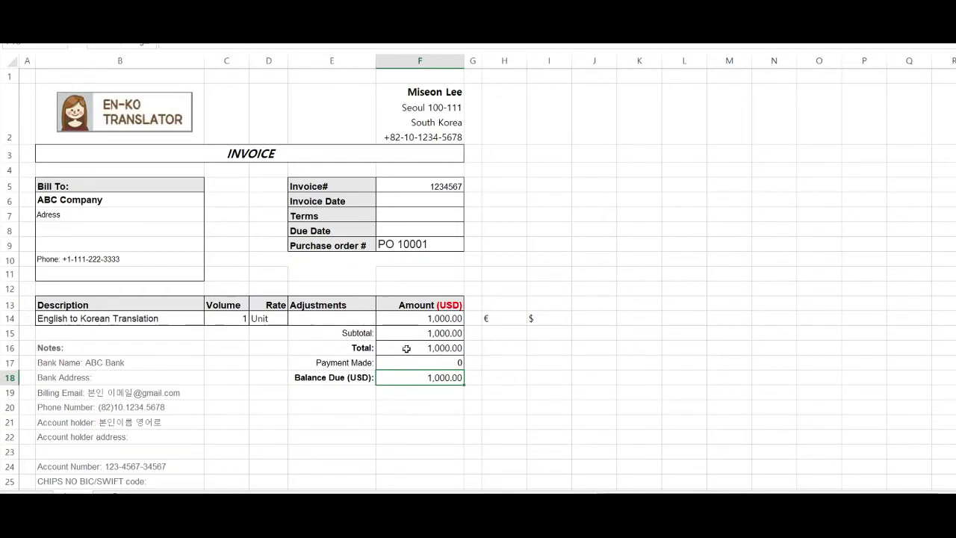
{"action": "left_click_drag", "start_coordinate": [440, 320], "coordinate": [38, 349]}
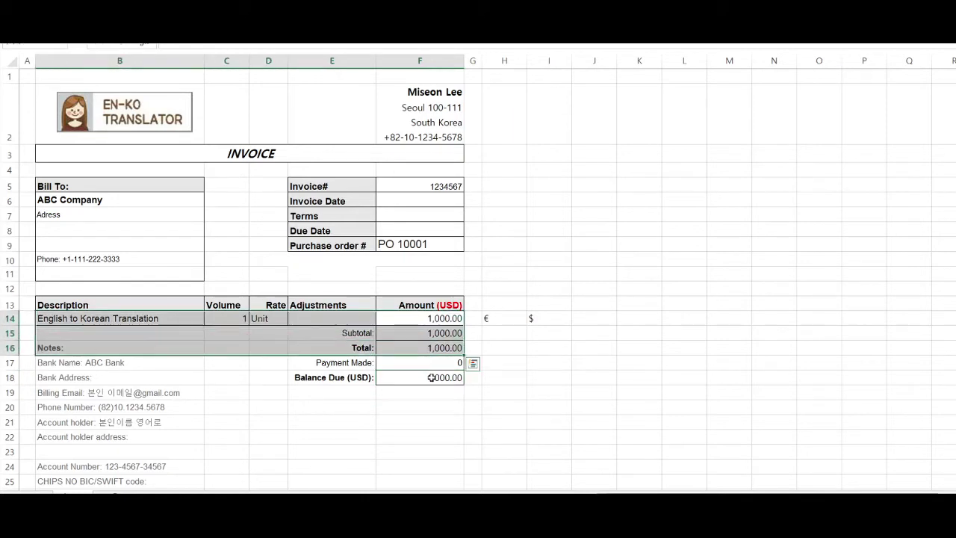
{"action": "left_click", "coordinate": [487, 437]}
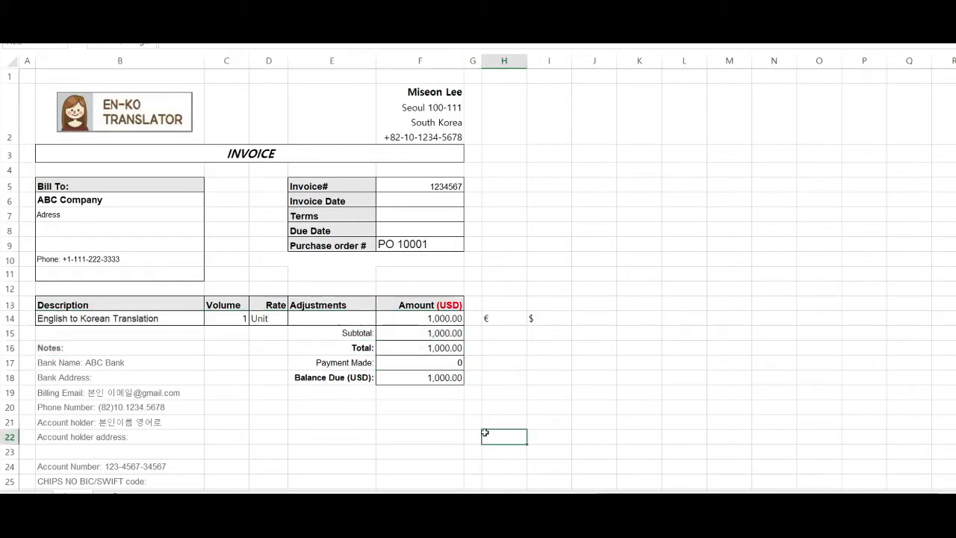
Examine the Total label and value in row 16, the whole Subtotal row 15 and the Balance Due value in F18.
{"action": "left_click", "coordinate": [431, 345]}
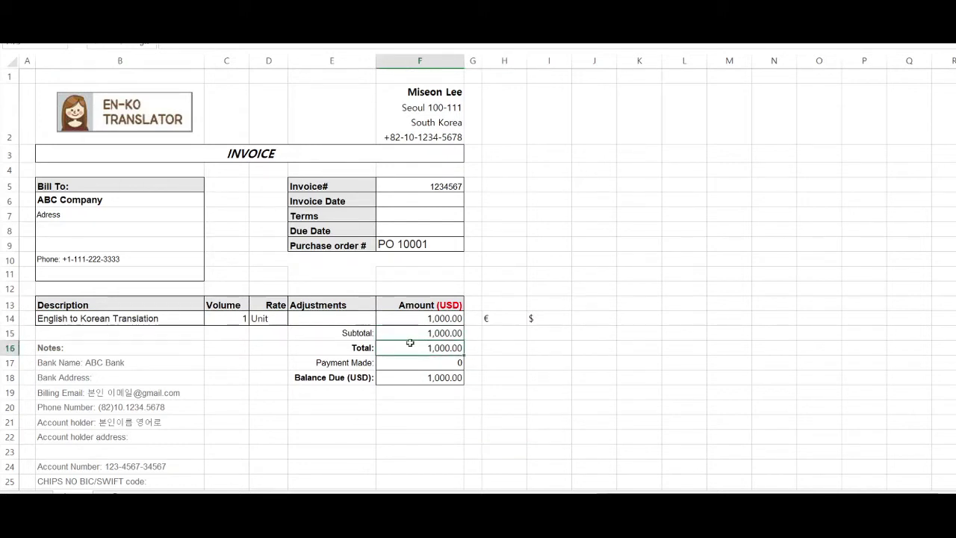
{"action": "left_click", "coordinate": [357, 348]}
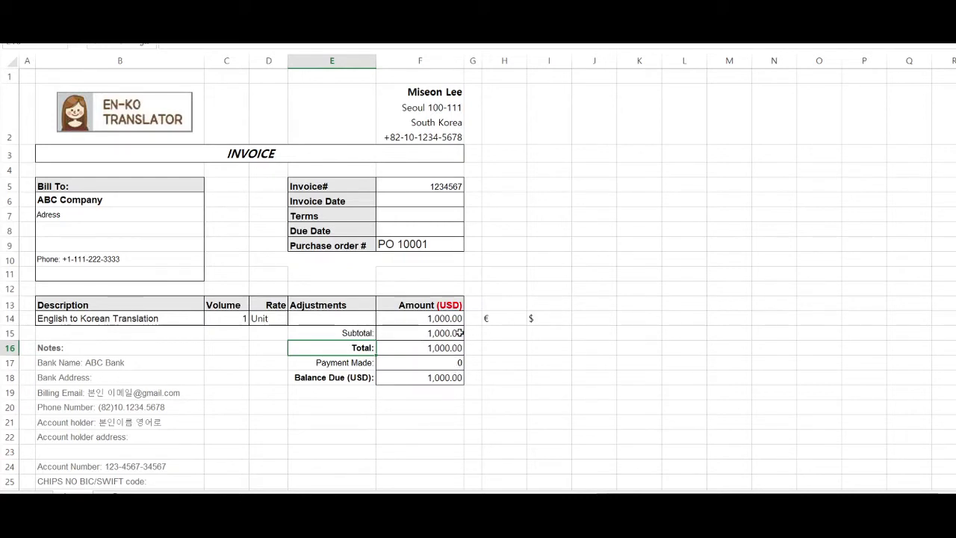
{"action": "left_click", "coordinate": [8, 333]}
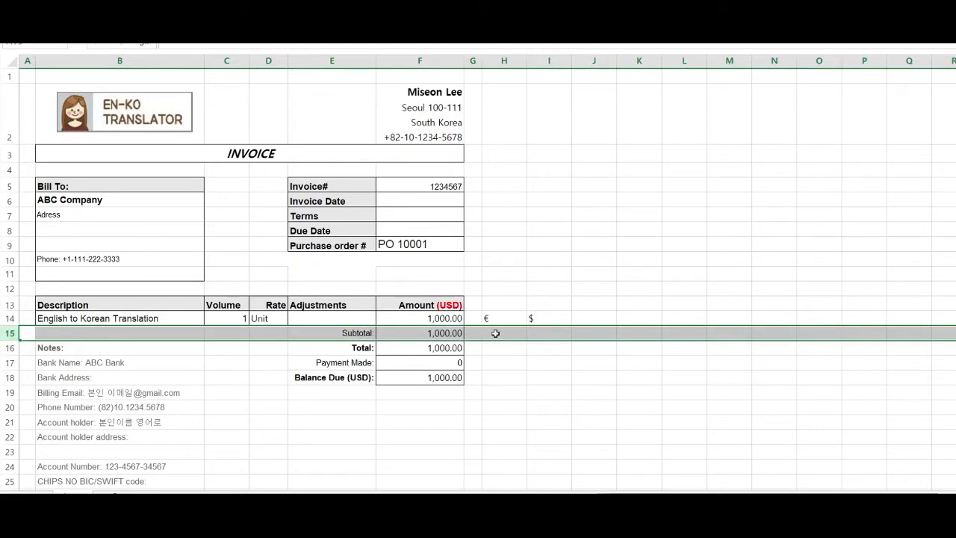
{"action": "left_click", "coordinate": [409, 373]}
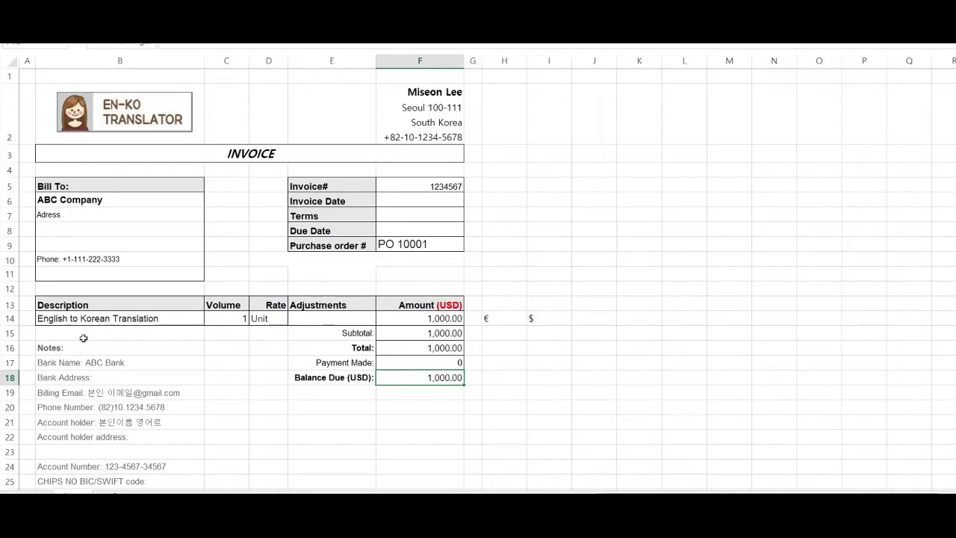
Compare the line amount, Subtotal, Total and Balance Due in column F with the Payment Made entry in row 17.
{"action": "left_click", "coordinate": [430, 320]}
{"action": "left_click", "coordinate": [430, 335]}
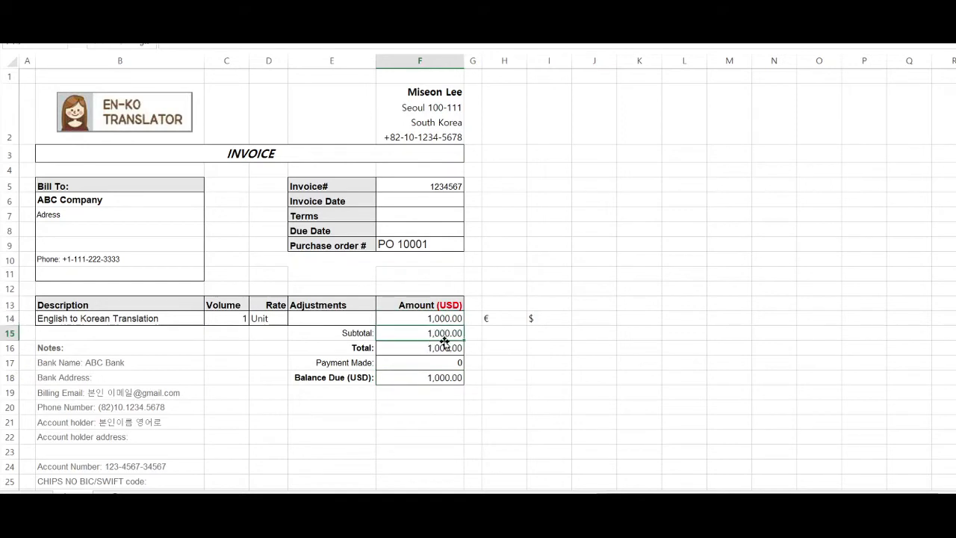
{"action": "left_click", "coordinate": [439, 347]}
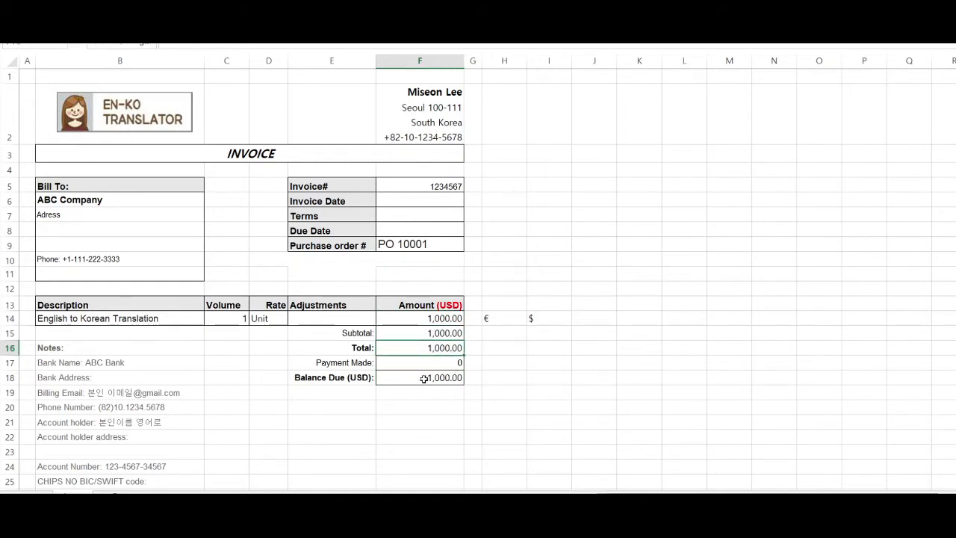
{"action": "left_click", "coordinate": [422, 379]}
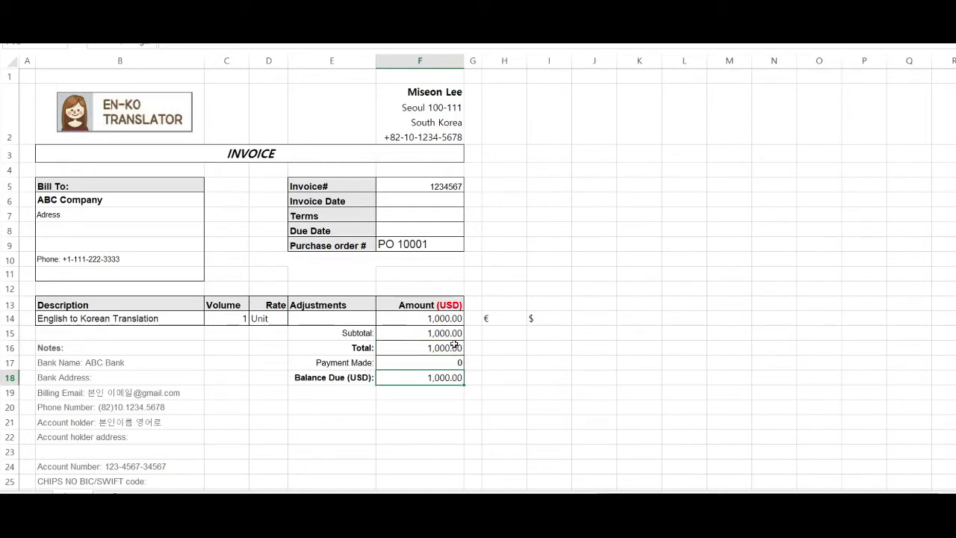
{"action": "left_click", "coordinate": [363, 363]}
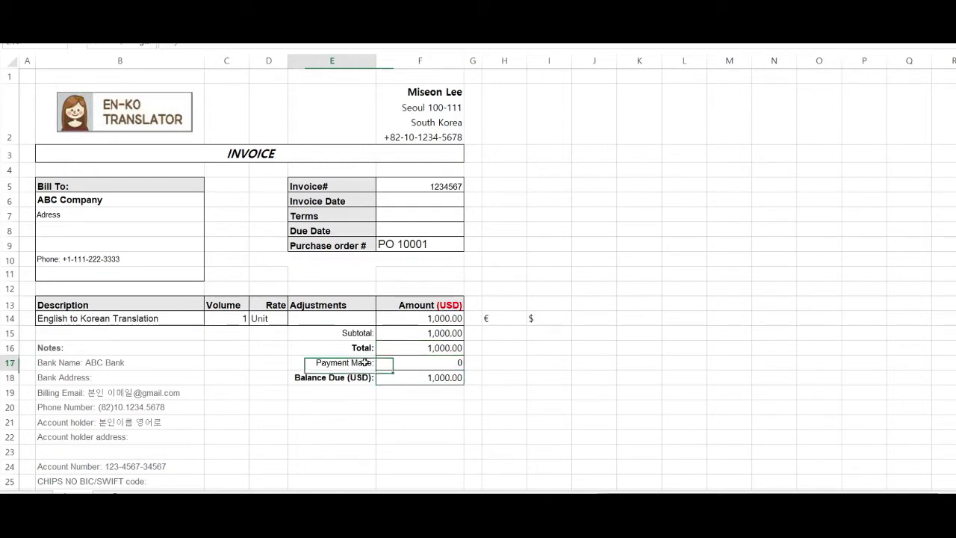
{"action": "left_click_drag", "start_coordinate": [403, 363], "coordinate": [354, 363]}
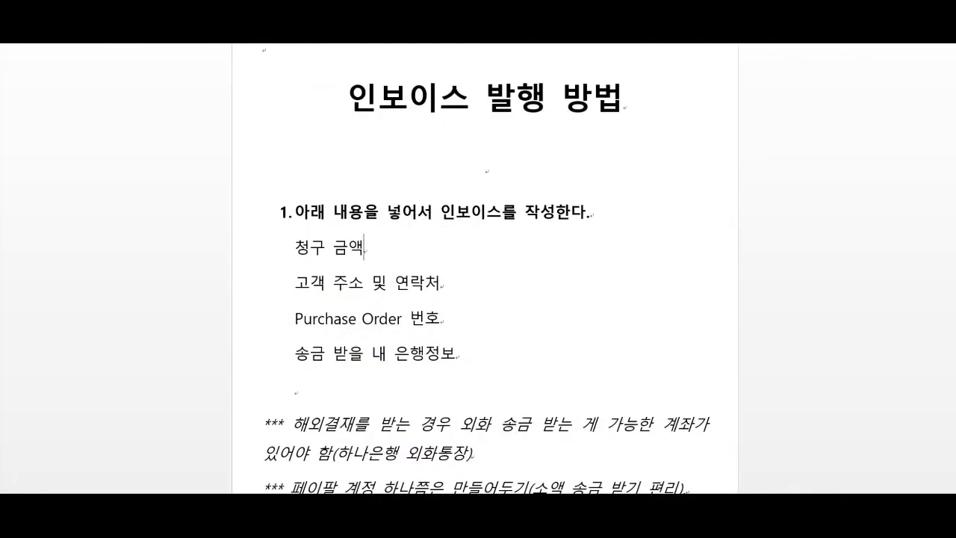
Switch to the downloaded invoice template and examine its summary section from SUBTOTAL to Balance Due.
{"action": "mouse_move", "coordinate": [397, 523]}
{"action": "left_click", "coordinate": [349, 485]}
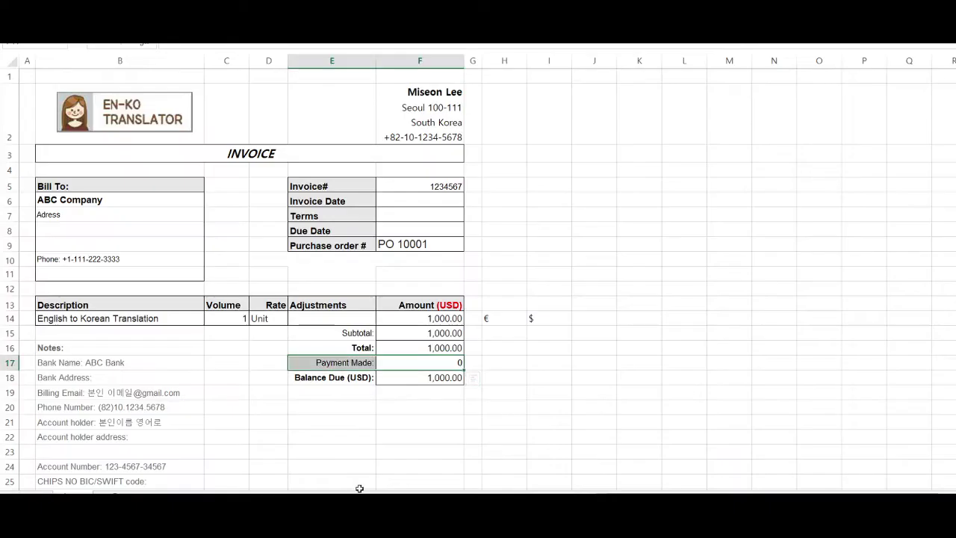
{"action": "left_click", "coordinate": [448, 469]}
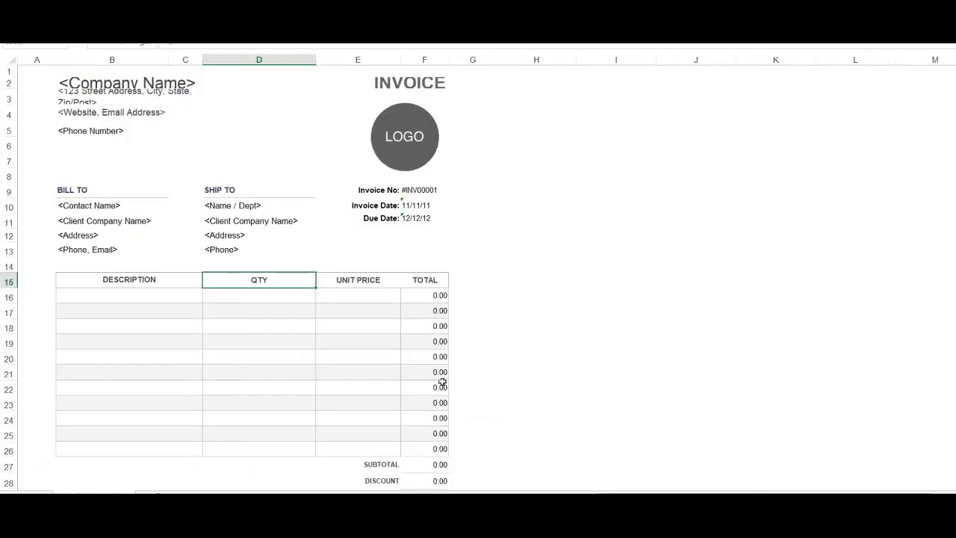
{"action": "scroll", "coordinate": [478, 415], "scroll_direction": "down", "scroll_amount": 1}
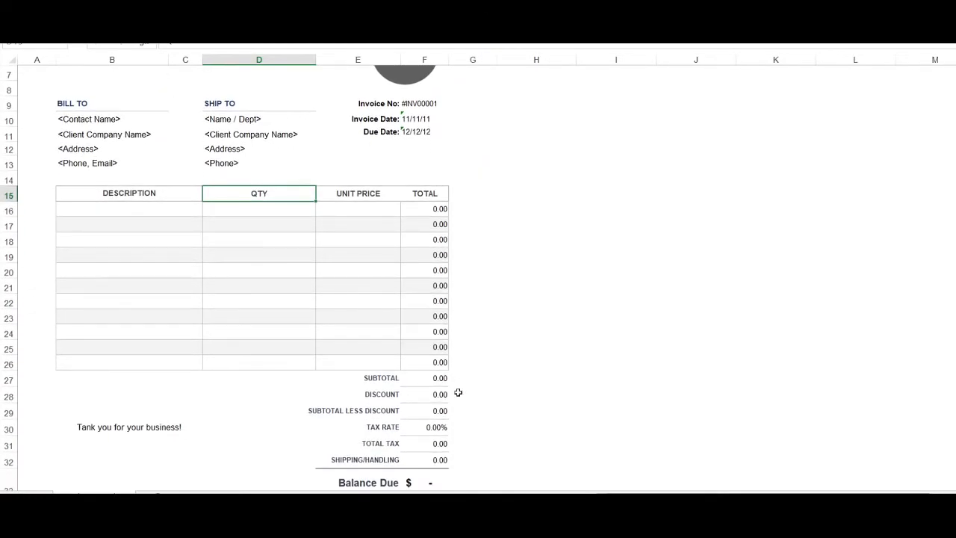
{"action": "scroll", "coordinate": [458, 392], "scroll_direction": "up", "scroll_amount": 1}
{"action": "scroll", "coordinate": [458, 392], "scroll_direction": "up", "scroll_amount": 1}
{"action": "scroll", "coordinate": [458, 393], "scroll_direction": "down", "scroll_amount": 2}
Examine the DISCOUNT, TAX RATE, TOTAL TAX and SHIPPING/HANDLING rows in the template's summary section.
{"action": "left_click", "coordinate": [441, 393]}
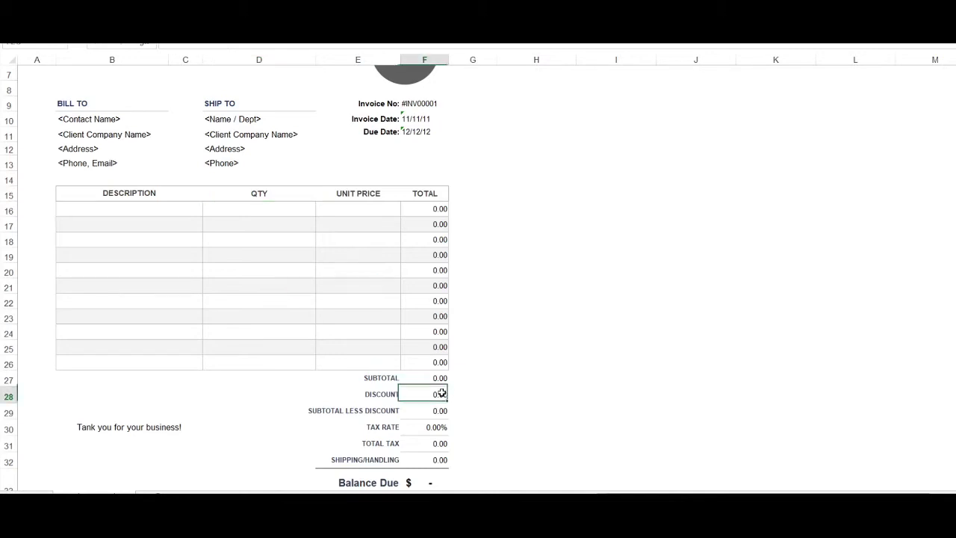
{"action": "left_click", "coordinate": [9, 396]}
{"action": "left_click", "coordinate": [366, 394]}
{"action": "left_click_drag", "start_coordinate": [436, 394], "coordinate": [385, 394]}
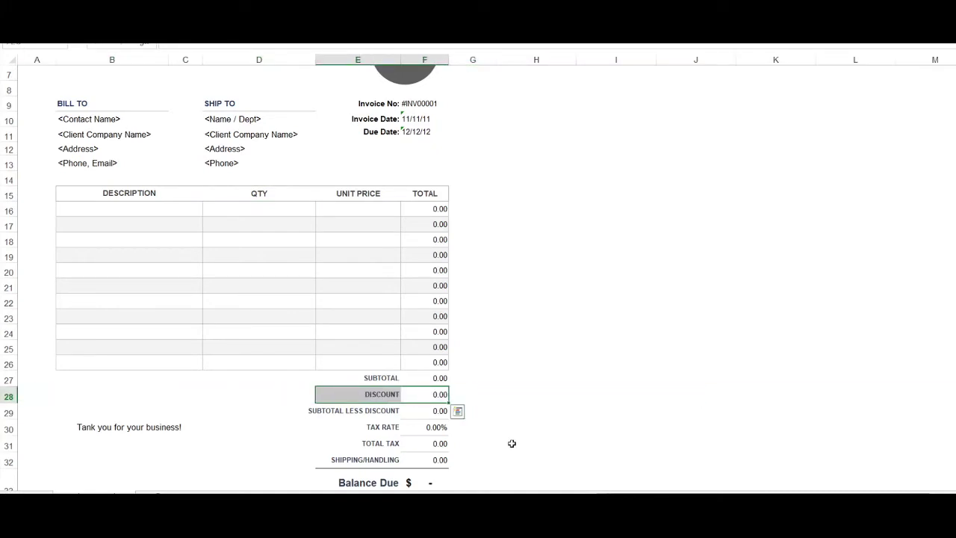
{"action": "left_click_drag", "start_coordinate": [441, 428], "coordinate": [335, 423]}
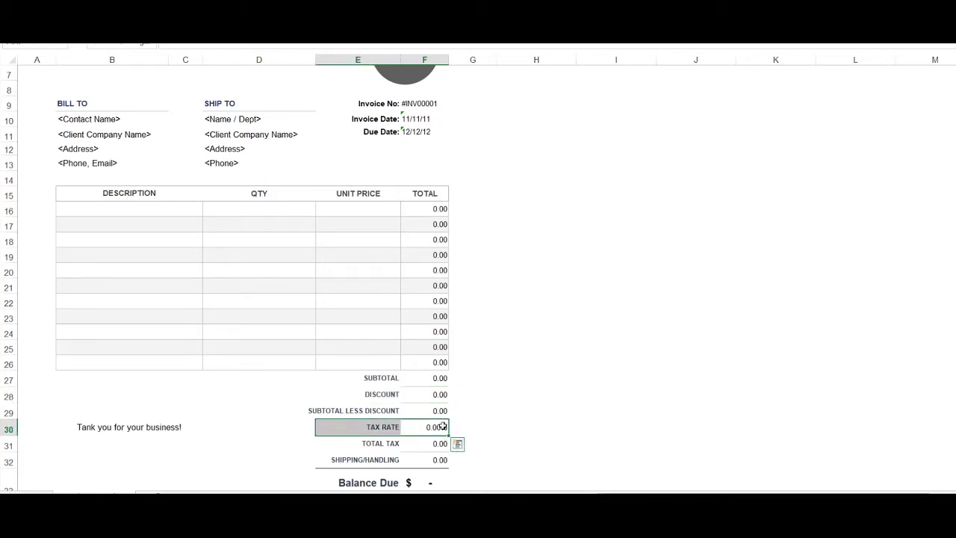
{"action": "left_click_drag", "start_coordinate": [446, 444], "coordinate": [319, 444]}
{"action": "left_click", "coordinate": [439, 459]}
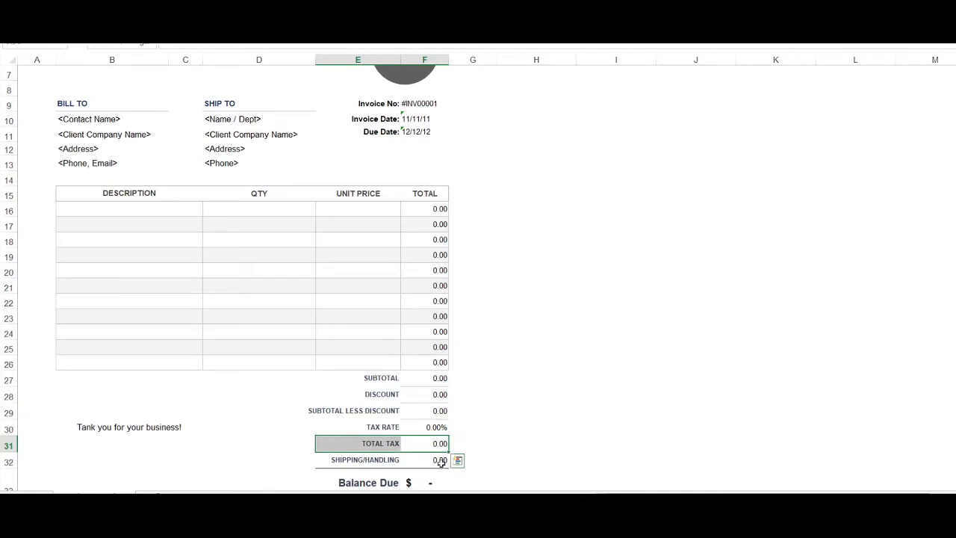
Examine the SHIPPING/HANDLING row in the downloaded template and switch back to the translator's own invoice.
{"action": "left_click_drag", "start_coordinate": [439, 458], "coordinate": [324, 435]}
{"action": "left_click", "coordinate": [478, 431]}
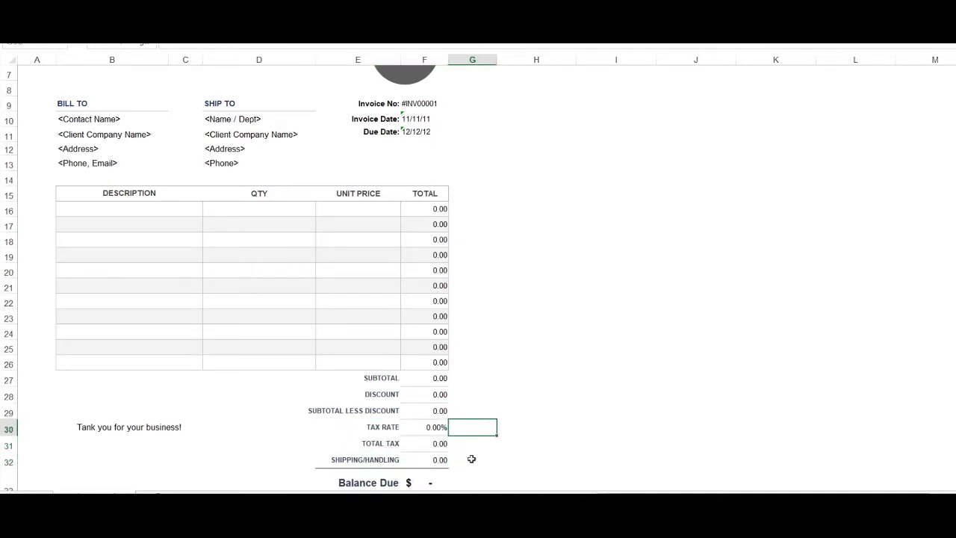
{"action": "left_click", "coordinate": [398, 524]}
{"action": "left_click", "coordinate": [326, 472]}
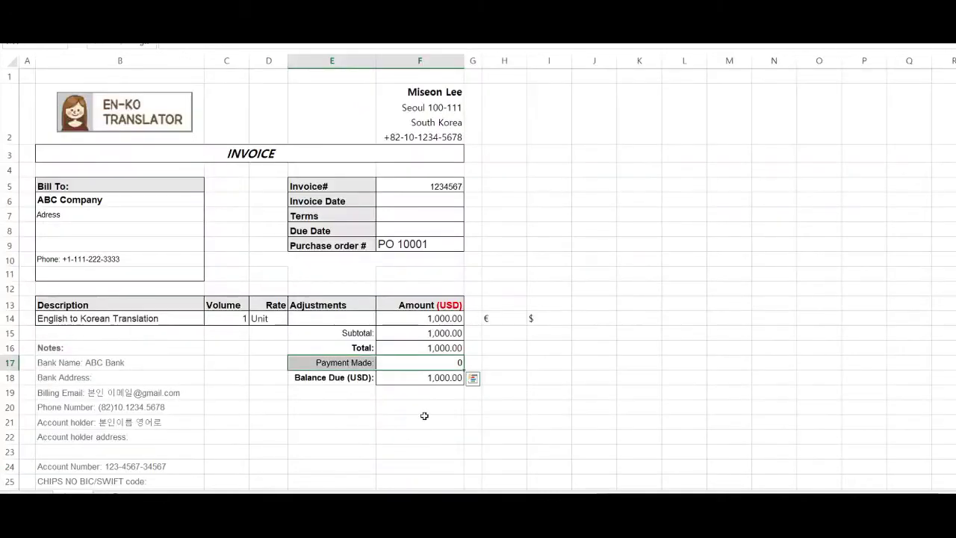
{"action": "left_click", "coordinate": [424, 417]}
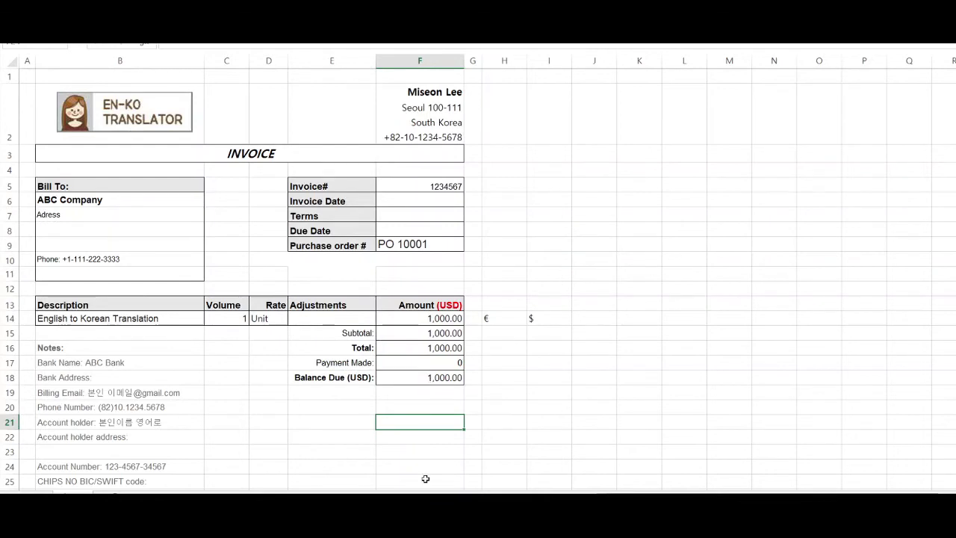
Examine the Payment Made, Subtotal and Total rows to decide which summary rows the invoice needs.
{"action": "left_click_drag", "start_coordinate": [336, 365], "coordinate": [361, 331]}
{"action": "key", "text": "ctrl+v"}
{"action": "key", "text": "ctrl+v"}
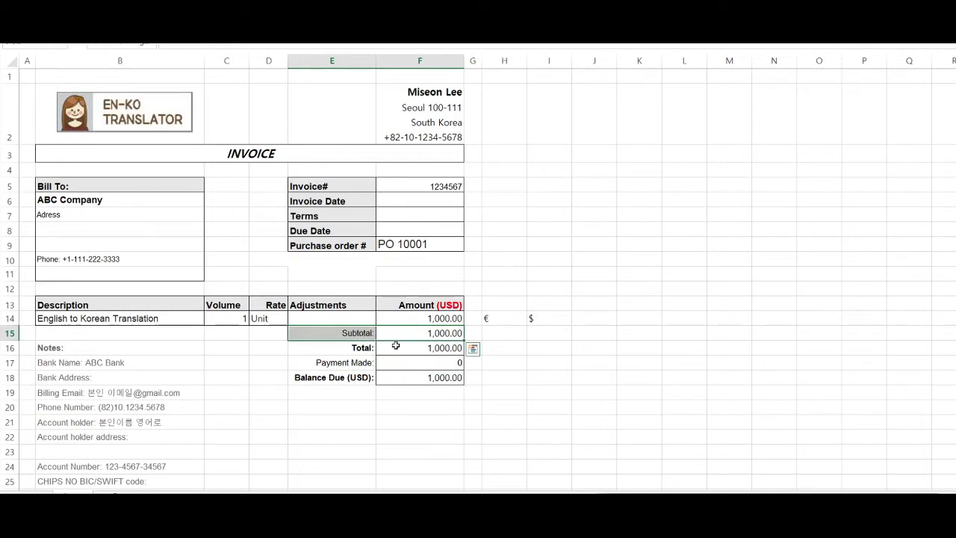
{"action": "left_click", "coordinate": [370, 348]}
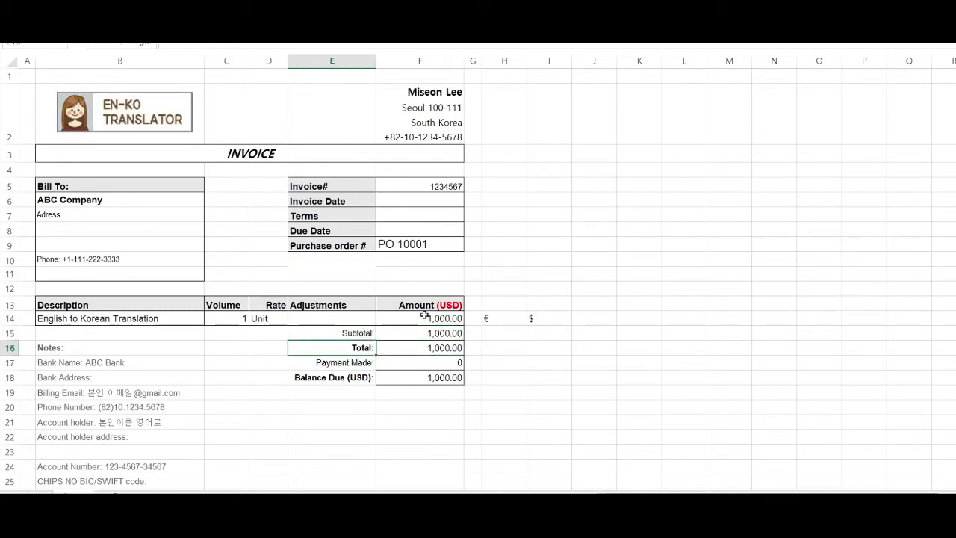
Insert a row above the English to Korean Translation line item and copy that line item's cells into it.
{"action": "left_click", "coordinate": [10, 333]}
{"action": "left_click", "coordinate": [10, 318]}
{"action": "right_click", "coordinate": [10, 318]}
{"action": "left_click", "coordinate": [45, 407]}
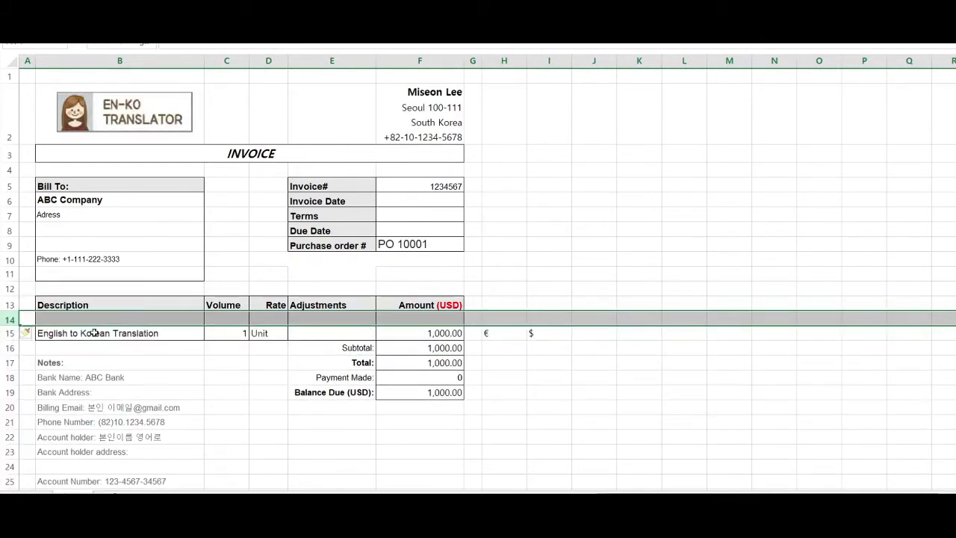
{"action": "left_click_drag", "start_coordinate": [49, 336], "coordinate": [431, 333]}
{"action": "key", "text": "ctrl+c"}
{"action": "left_click", "coordinate": [117, 317]}
{"action": "key", "text": "ctrl+v"}
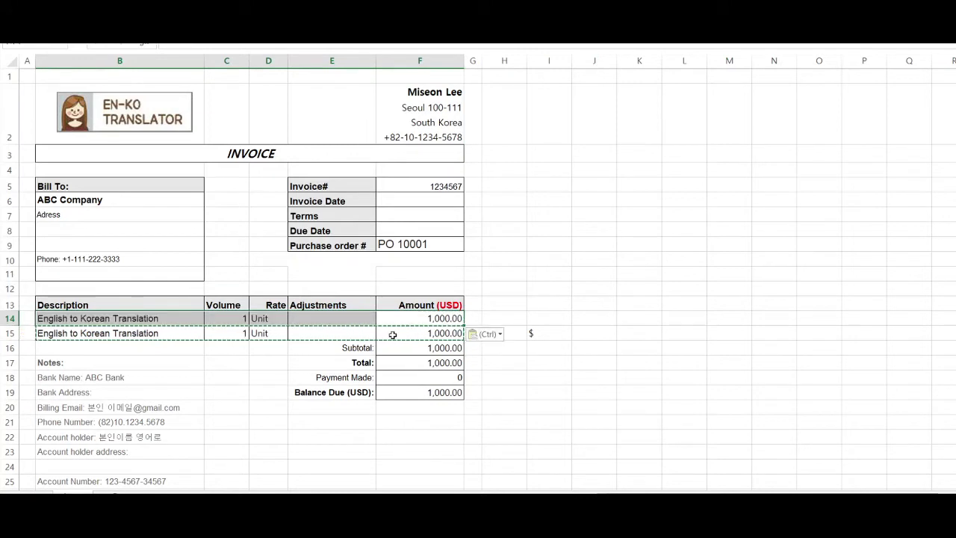
Set the amount of the copied line item in row 14 to 500.
{"action": "left_click", "coordinate": [442, 318]}
{"action": "type", "text": "500"}
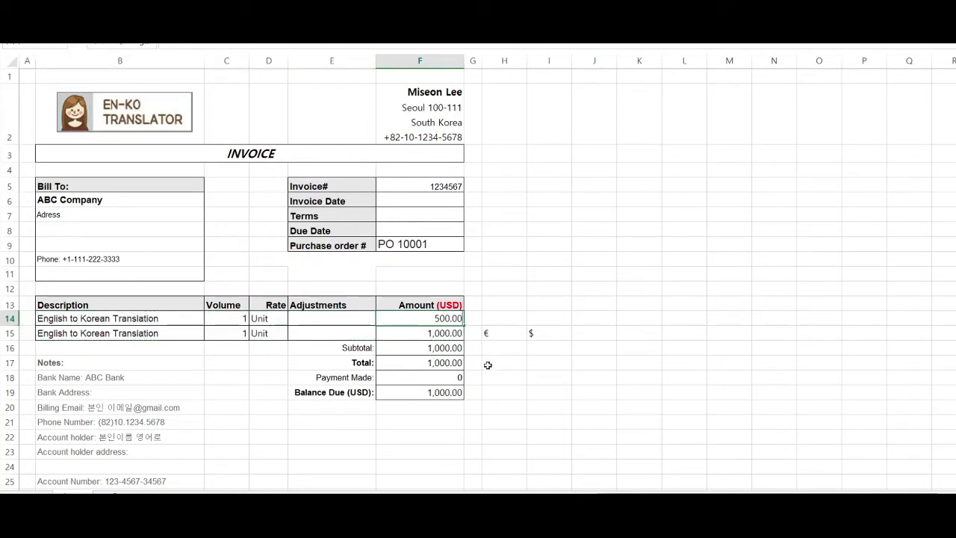
{"action": "left_click", "coordinate": [487, 365]}
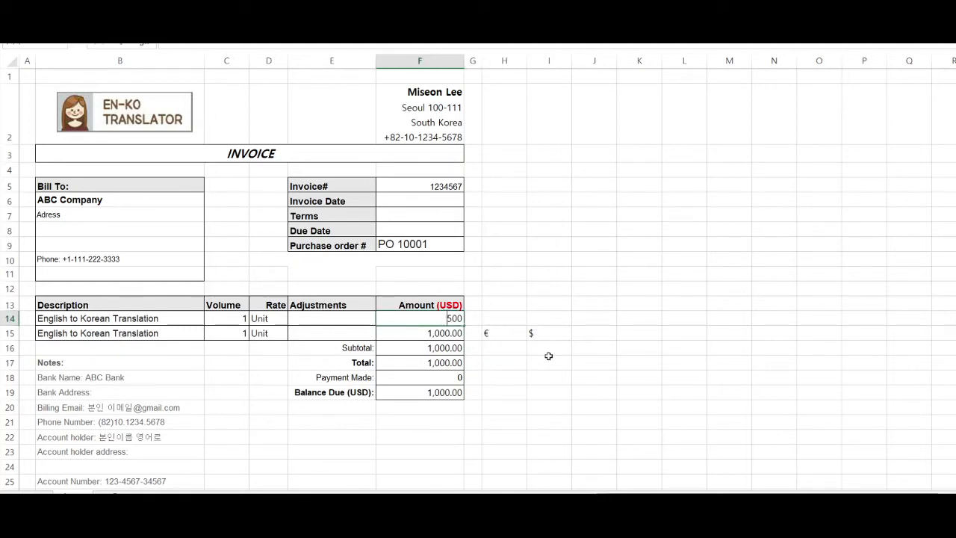
{"action": "left_click", "coordinate": [492, 315]}
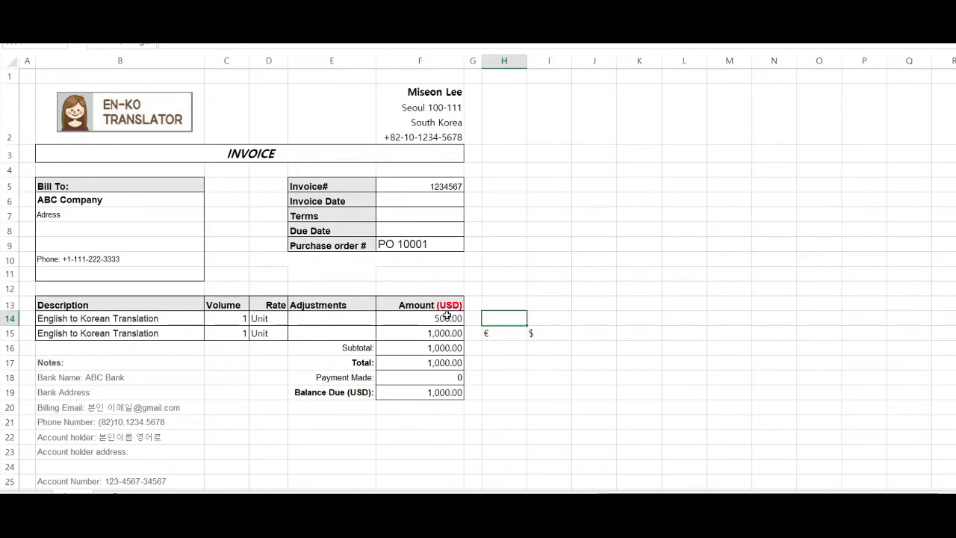
Try deleting the whole Subtotal row 16 and undo the deletion.
{"action": "right_click", "coordinate": [9, 347]}
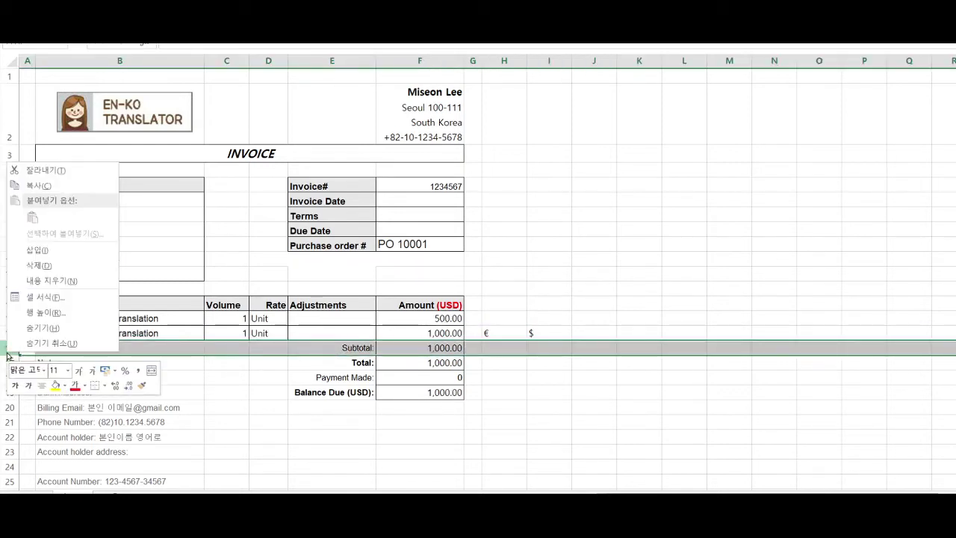
{"action": "left_click", "coordinate": [38, 266]}
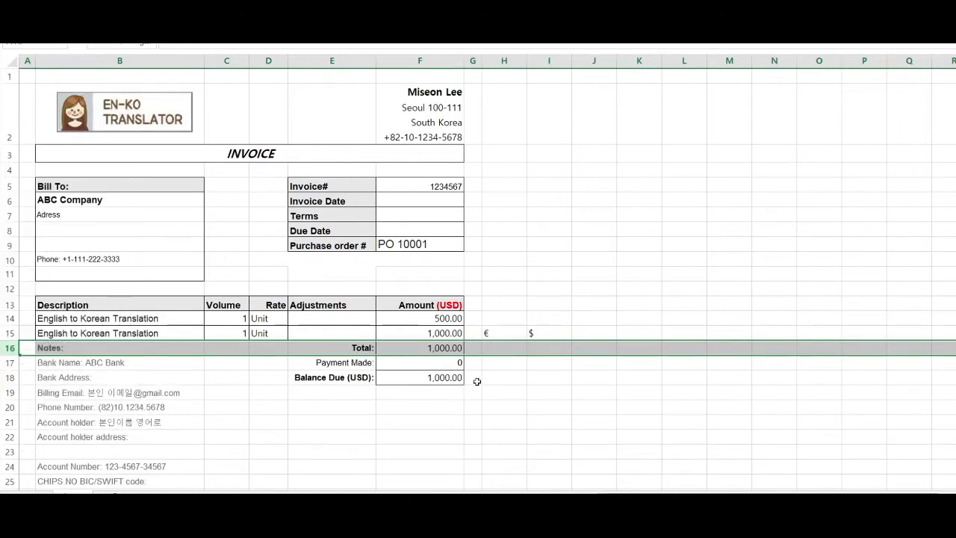
{"action": "key", "text": "ctrl+z"}
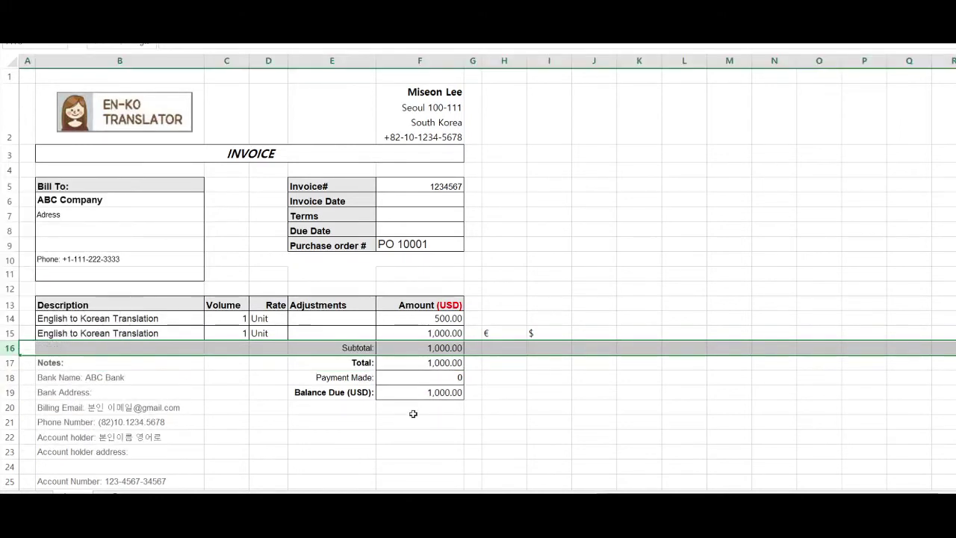
{"action": "left_click", "coordinate": [407, 420]}
Clear the Payment Made and Subtotal labels from column E of the summary section.
{"action": "mouse_move", "coordinate": [359, 349]}
{"action": "left_mouse_down"}
{"action": "mouse_move", "coordinate": [407, 347]}
{"action": "mouse_move", "coordinate": [357, 348]}
{"action": "left_mouse_up"}
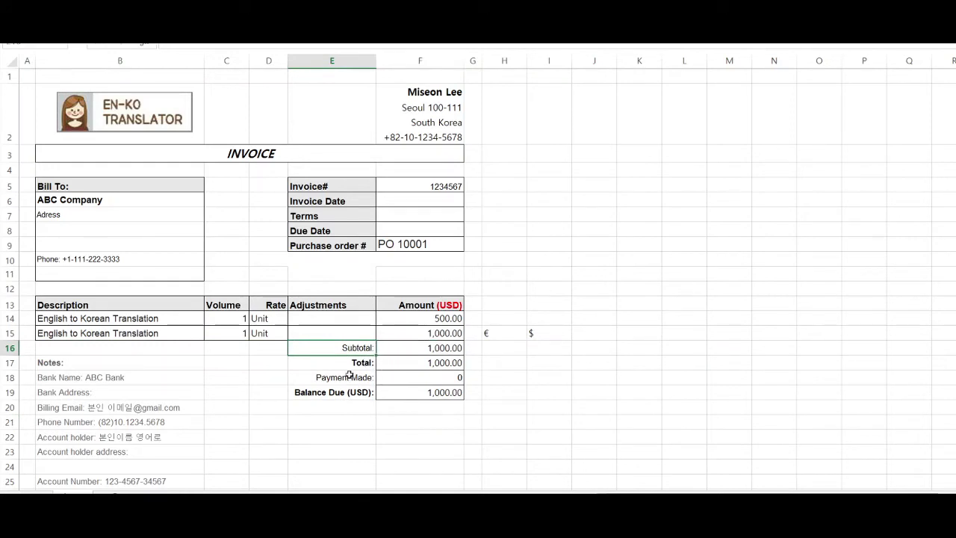
{"action": "left_click", "coordinate": [351, 378]}
{"action": "key", "text": "Delete"}
{"action": "left_click", "coordinate": [366, 346]}
{"action": "key", "text": "Delete"}
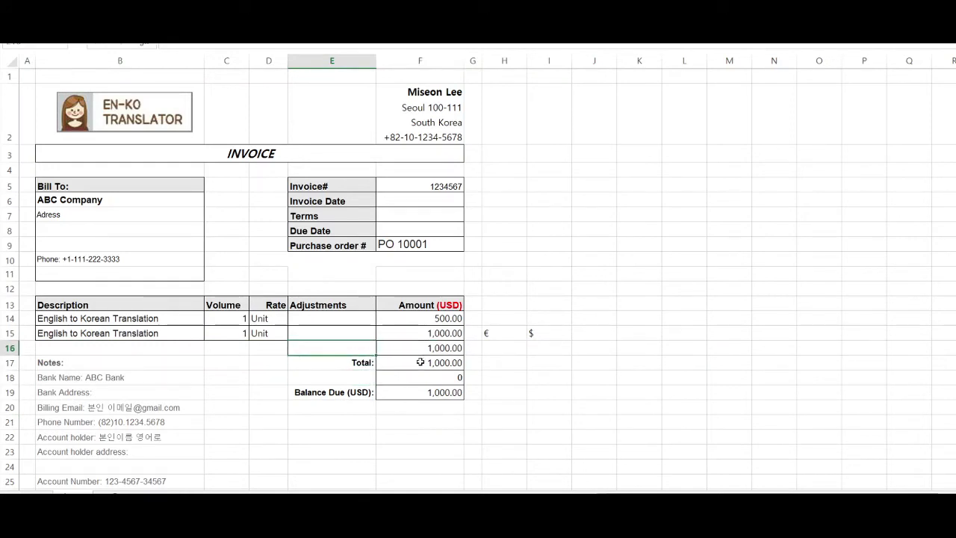
Move the Total label and amount to row 16 and Balance Due to row 17, and clear the leftover Payment Made value.
{"action": "mouse_move", "coordinate": [365, 363]}
{"action": "left_mouse_down"}
{"action": "mouse_move", "coordinate": [420, 363]}
{"action": "mouse_move", "coordinate": [389, 351]}
{"action": "mouse_move", "coordinate": [394, 370]}
{"action": "mouse_move", "coordinate": [353, 346]}
{"action": "left_mouse_up"}
{"action": "left_click", "coordinate": [392, 358]}
{"action": "left_click", "coordinate": [371, 360]}
{"action": "key", "text": "Return"}
{"action": "left_click_drag", "start_coordinate": [351, 386], "coordinate": [401, 388]}
{"action": "left_click_drag", "start_coordinate": [343, 391], "coordinate": [363, 360]}
{"action": "left_click", "coordinate": [430, 379]}
{"action": "key", "text": "Delete"}
{"action": "left_click", "coordinate": [475, 448]}
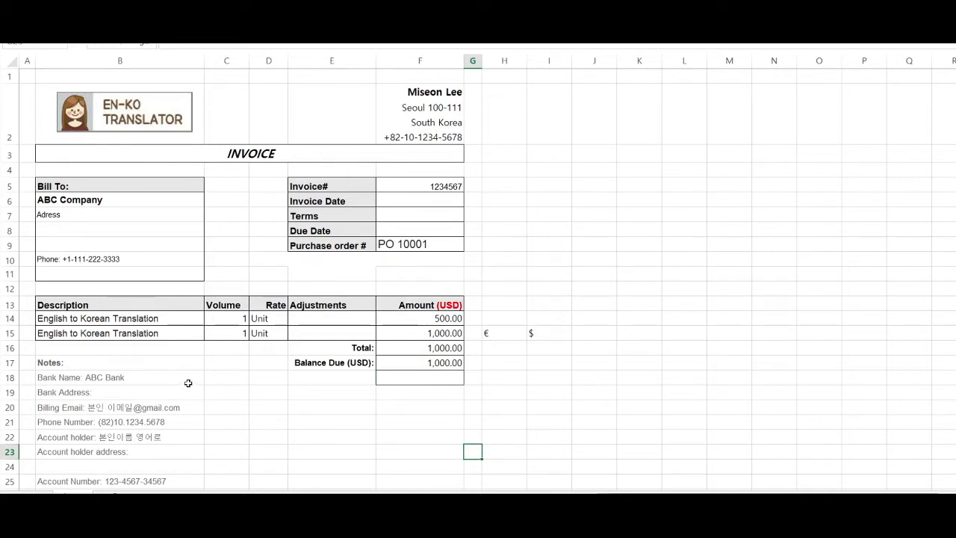
Copy the Notes block with the bank details in B17:B26 and switch to the Word invoice guide.
{"action": "scroll", "coordinate": [188, 383], "scroll_direction": "down", "scroll_amount": 1}
{"action": "left_click_drag", "start_coordinate": [158, 269], "coordinate": [189, 404]}
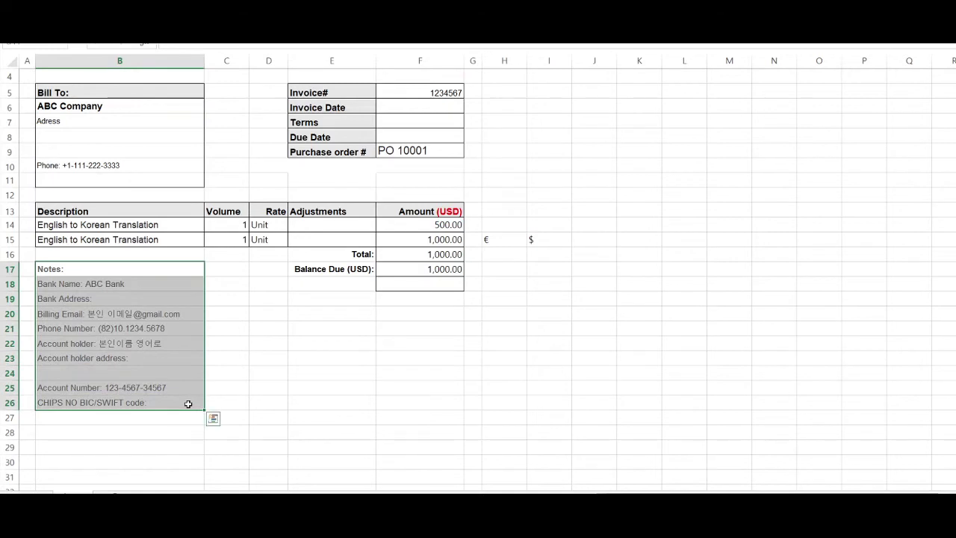
{"action": "left_click", "coordinate": [244, 345]}
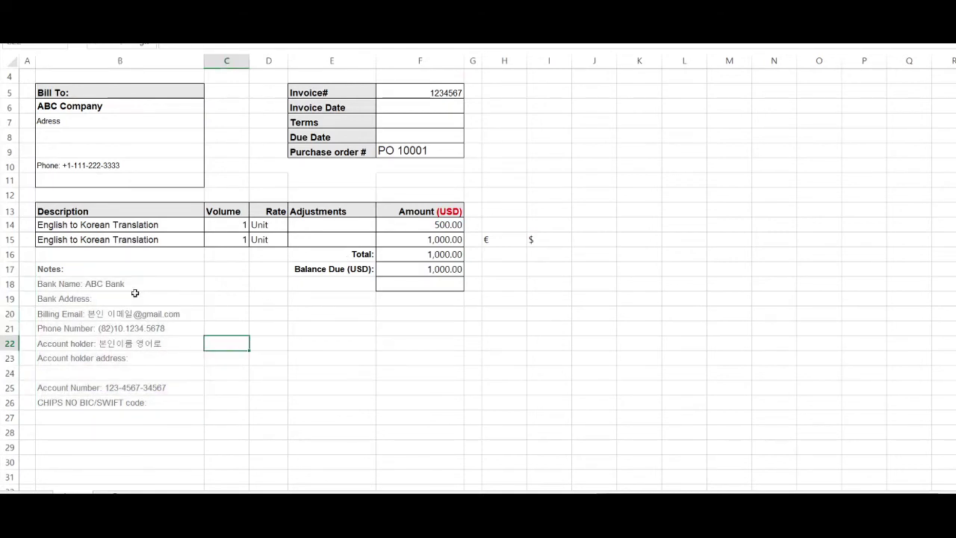
{"action": "left_click_drag", "start_coordinate": [63, 271], "coordinate": [156, 401]}
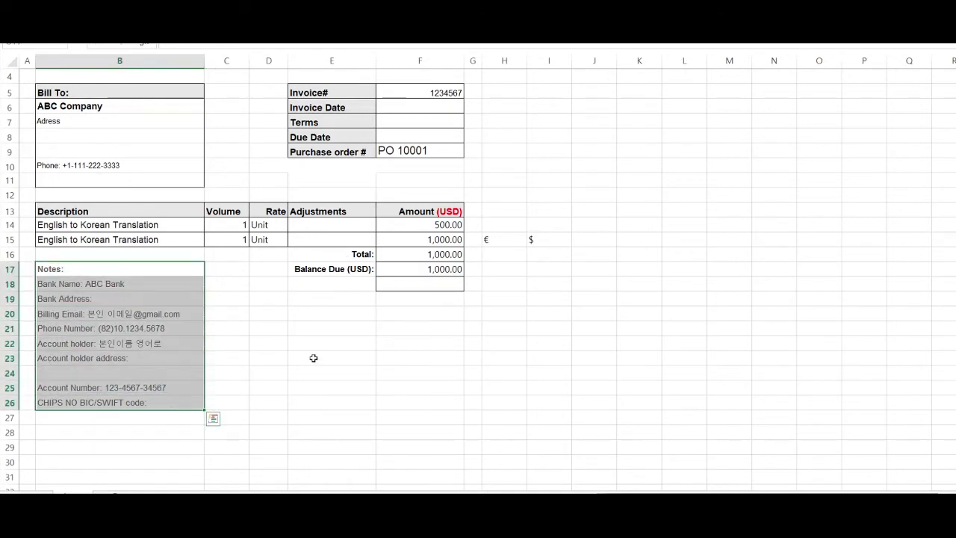
{"action": "scroll", "coordinate": [173, 321], "scroll_direction": "up", "scroll_amount": 1}
{"action": "scroll", "coordinate": [86, 446], "scroll_direction": "down", "scroll_amount": 1}
{"action": "scroll", "coordinate": [463, 420], "scroll_direction": "up", "scroll_amount": 1}
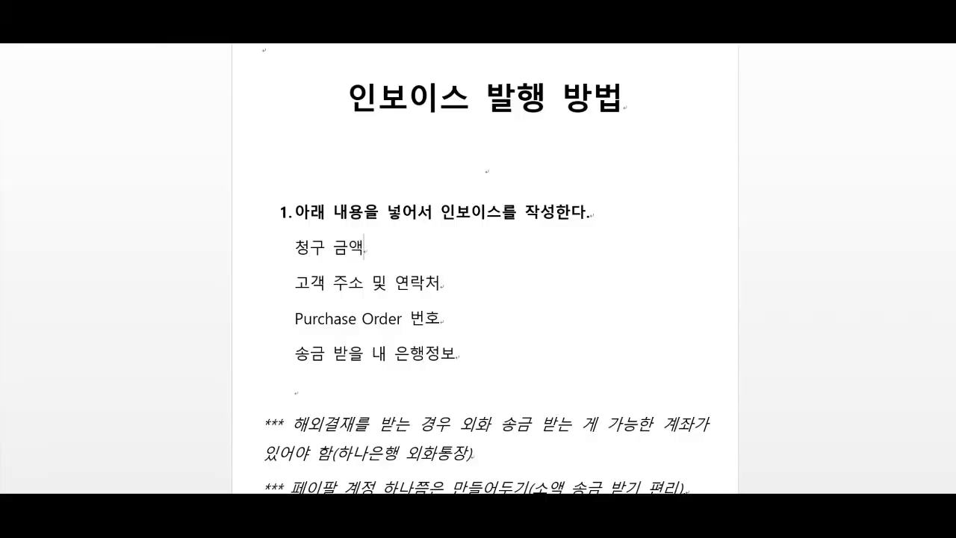
Paste the Notes block below the PayPal remark in the Word guide and remove the empty line above it.
{"action": "scroll", "coordinate": [485, 269], "scroll_direction": "down", "scroll_amount": 2}
{"action": "scroll", "coordinate": [486, 268], "scroll_direction": "down", "scroll_amount": 5}
{"action": "scroll", "coordinate": [486, 269], "scroll_direction": "up", "scroll_amount": 4}
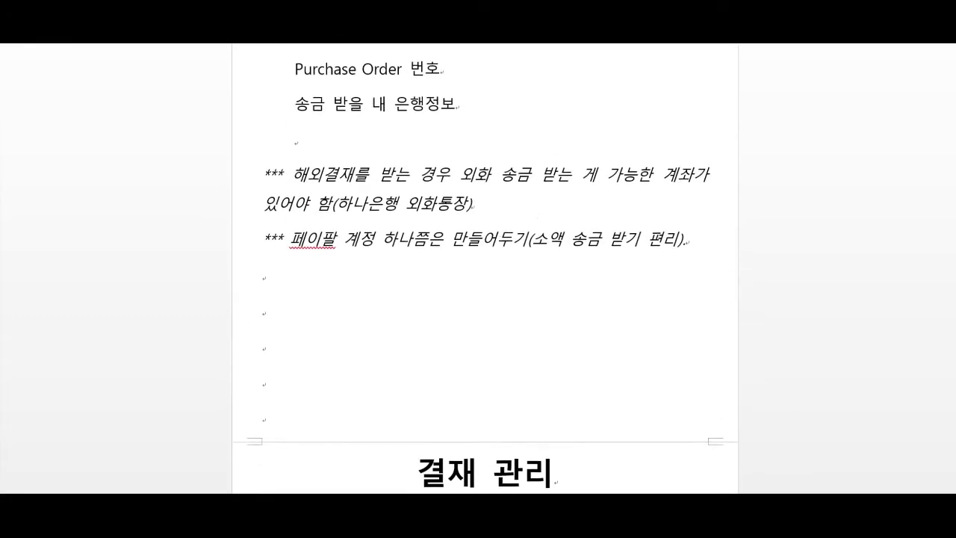
{"action": "key", "text": "ctrl+v"}
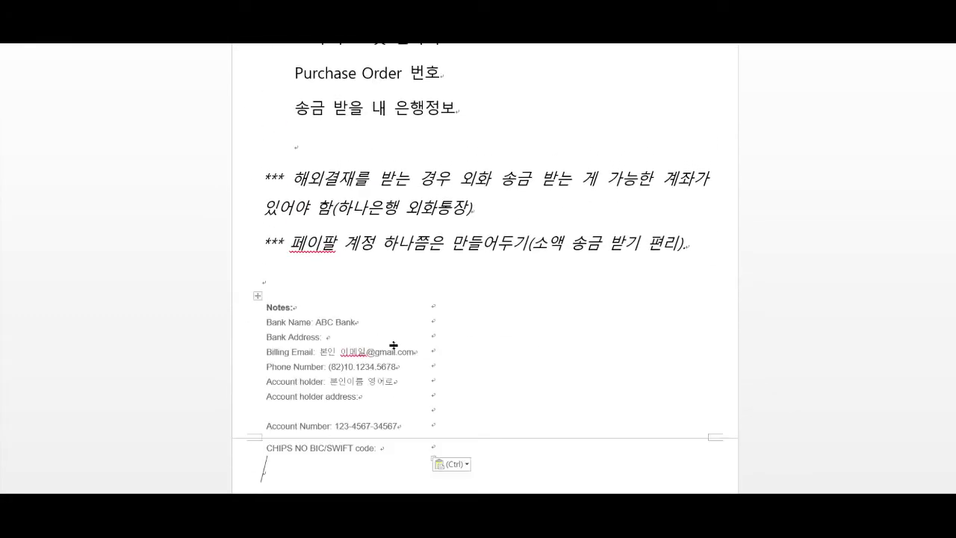
{"action": "left_click", "coordinate": [265, 283]}
{"action": "key", "text": "BackSpace"}
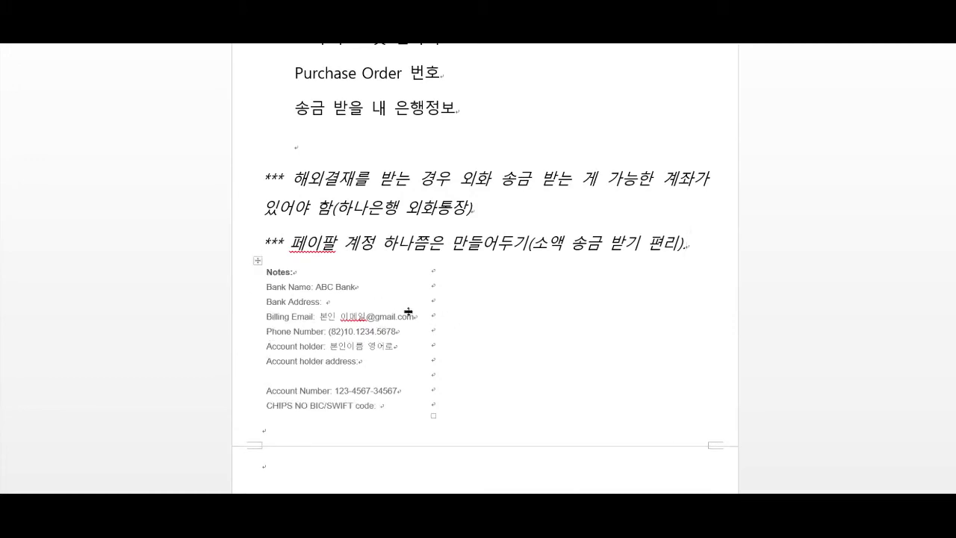
Examine the checklist items 청구 금액 and 고객 주소 및 연락처 in the Word guide.
{"action": "scroll", "coordinate": [401, 310], "scroll_direction": "up", "scroll_amount": 5}
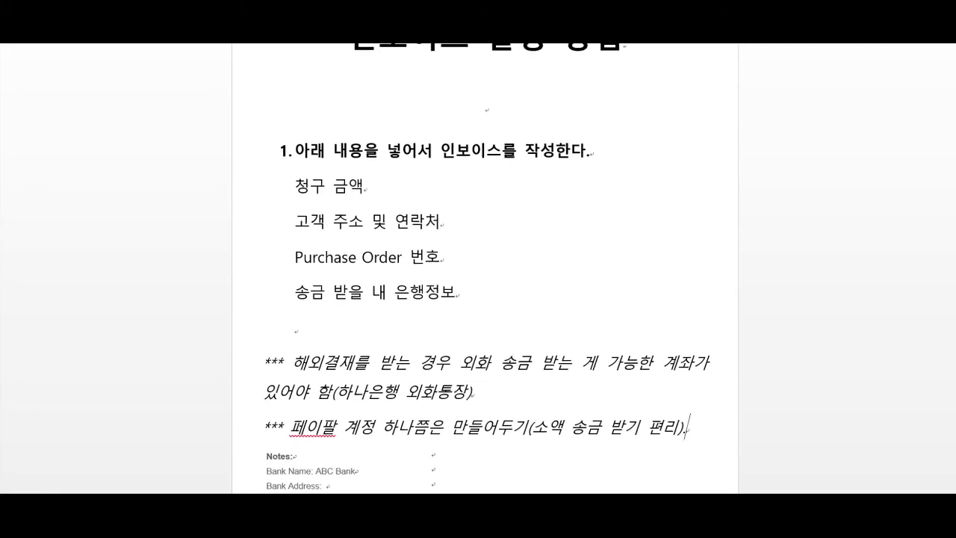
{"action": "left_click", "coordinate": [697, 118]}
{"action": "scroll", "coordinate": [536, 269], "scroll_direction": "up", "scroll_amount": 1}
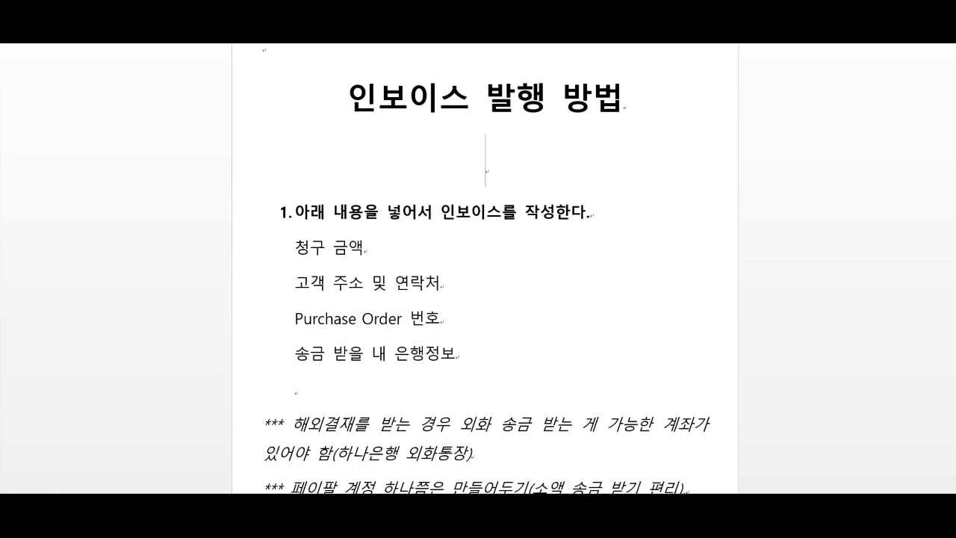
{"action": "left_click", "coordinate": [395, 525]}
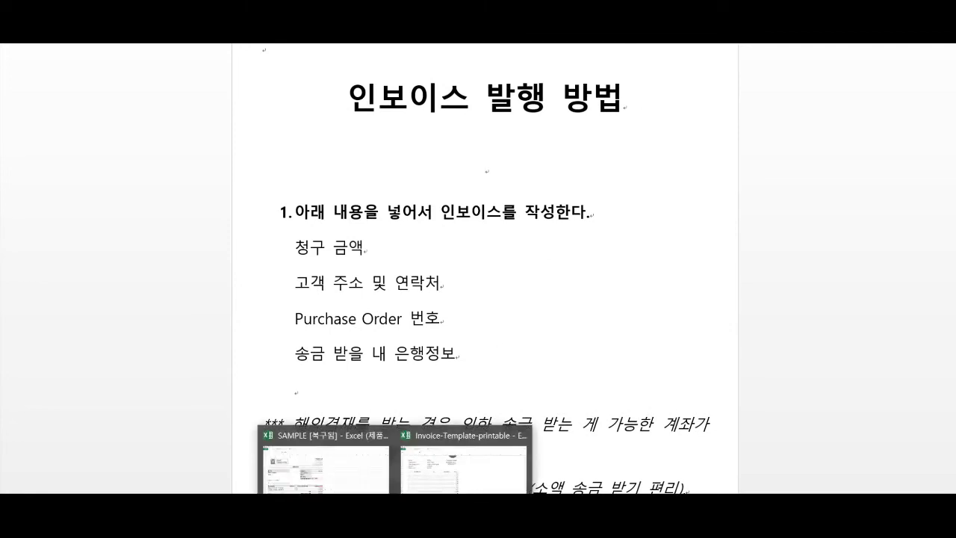
{"action": "left_click", "coordinate": [373, 246]}
{"action": "key", "text": "shift+Home"}
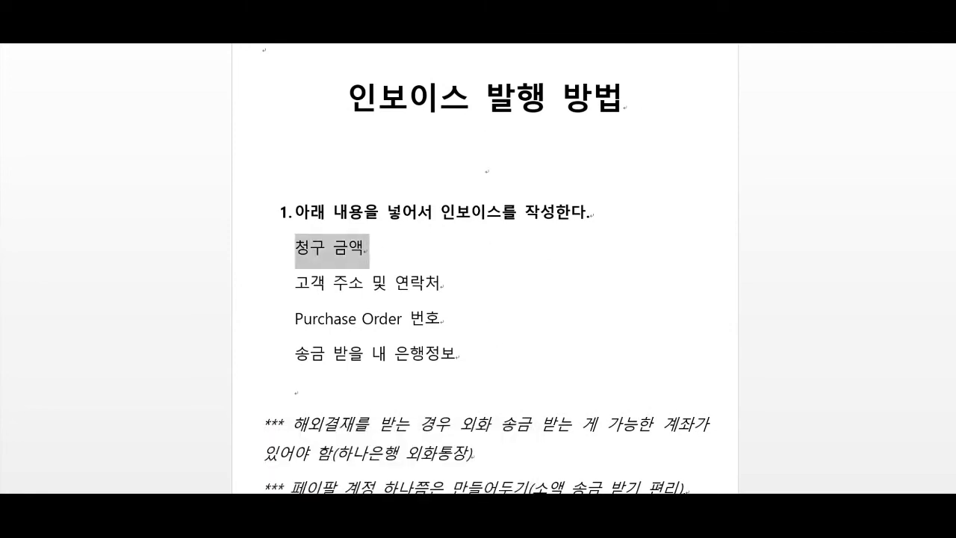
{"action": "mouse_move", "coordinate": [455, 254]}
{"action": "left_mouse_down"}
{"action": "mouse_move", "coordinate": [293, 254]}
{"action": "mouse_move", "coordinate": [451, 272]}
{"action": "left_mouse_up"}
{"action": "left_click", "coordinate": [436, 254]}
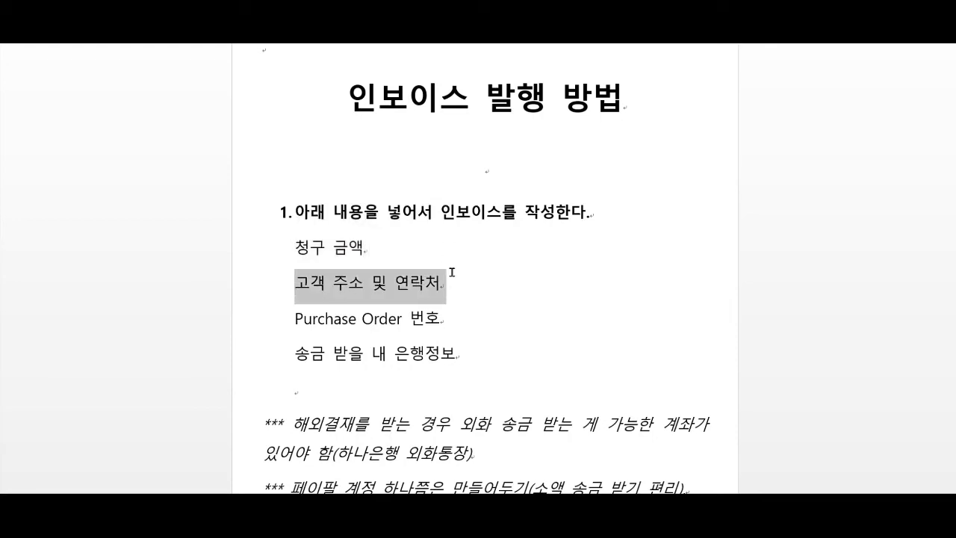
Return to the Excel invoice and set both the Total in F16 and the Balance Due in F17 to 1500.
{"action": "left_click", "coordinate": [399, 521]}
{"action": "left_click", "coordinate": [341, 463]}
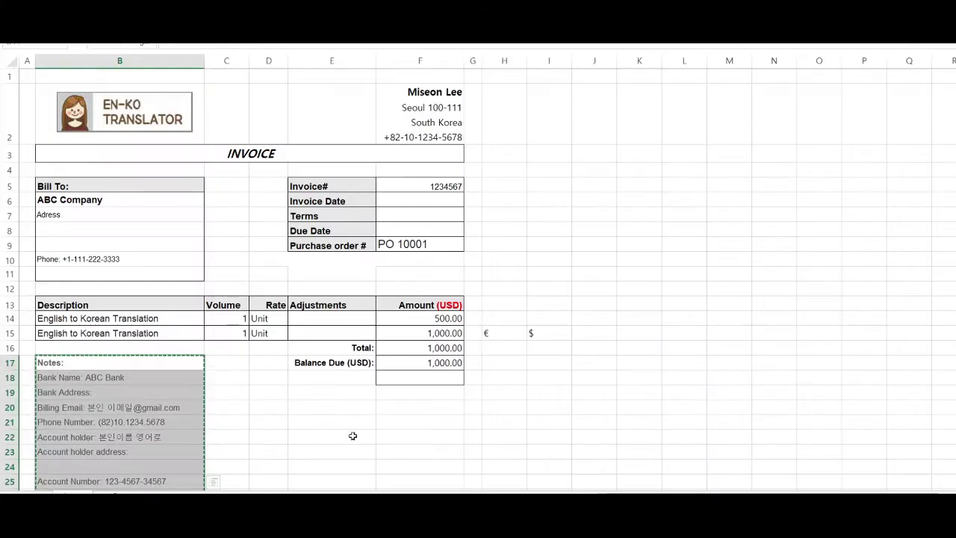
{"action": "left_click", "coordinate": [454, 322]}
{"action": "left_click", "coordinate": [457, 332]}
{"action": "left_click", "coordinate": [447, 348]}
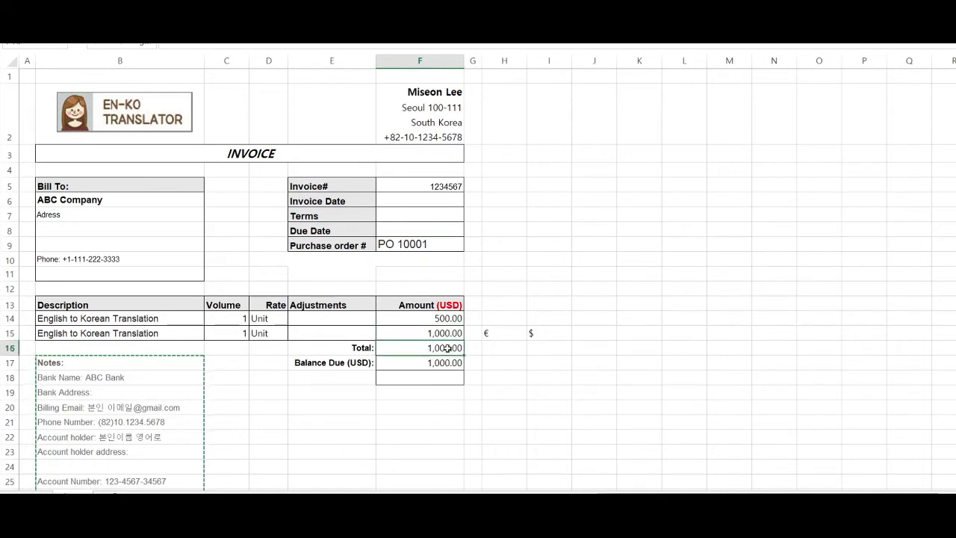
{"action": "type", "text": "500"}
{"action": "left_click", "coordinate": [456, 362]}
{"action": "type", "text": "1500"}
{"action": "left_click", "coordinate": [457, 388]}
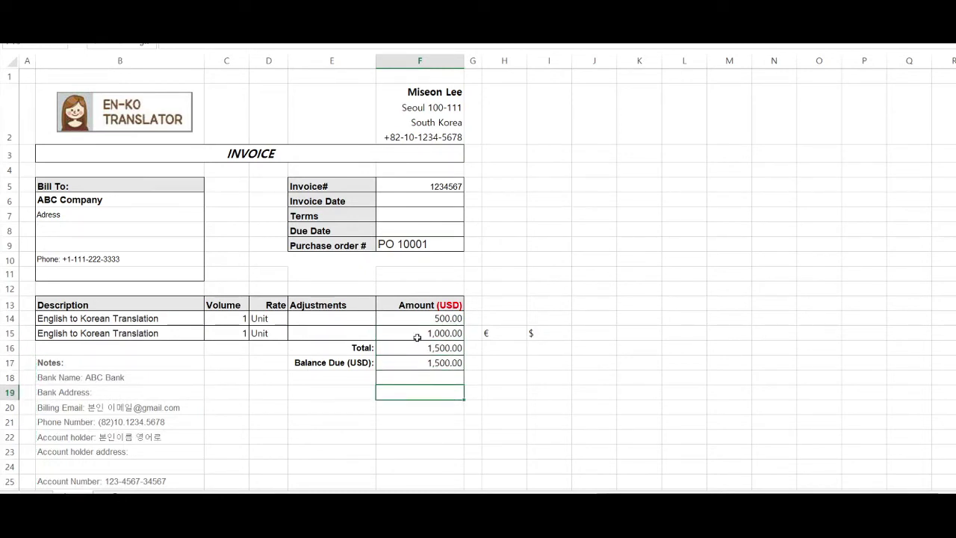
Compare the line amount in F15 with the Total and Balance Due values beneath it.
{"action": "left_click", "coordinate": [434, 358]}
{"action": "left_click", "coordinate": [445, 334]}
{"action": "left_click", "coordinate": [440, 347]}
{"action": "left_click", "coordinate": [438, 364]}
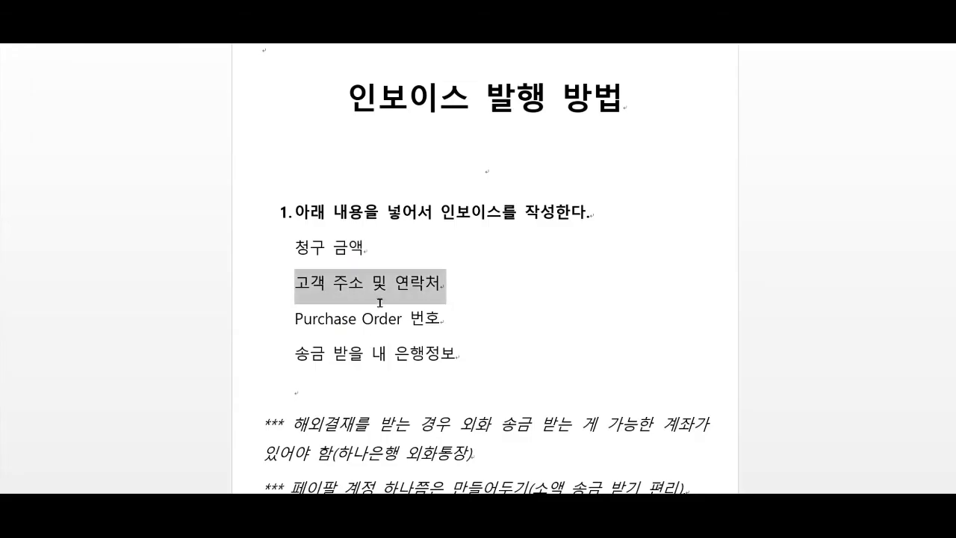
Check the 고객 주소 및 연락처 item in the Word guide against the Bill To company cell in the Excel invoice.
{"action": "left_click", "coordinate": [384, 285]}
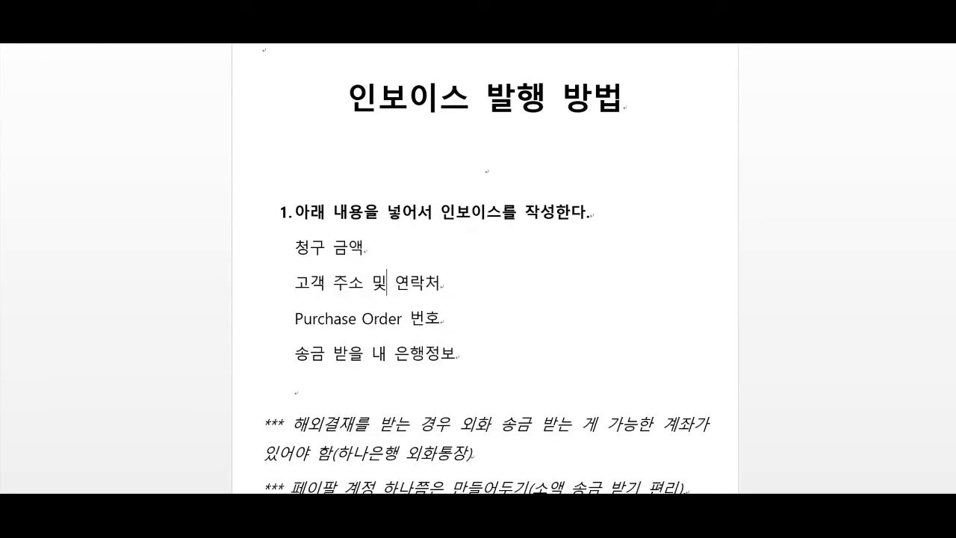
{"action": "mouse_move", "coordinate": [429, 515]}
{"action": "left_click", "coordinate": [374, 463]}
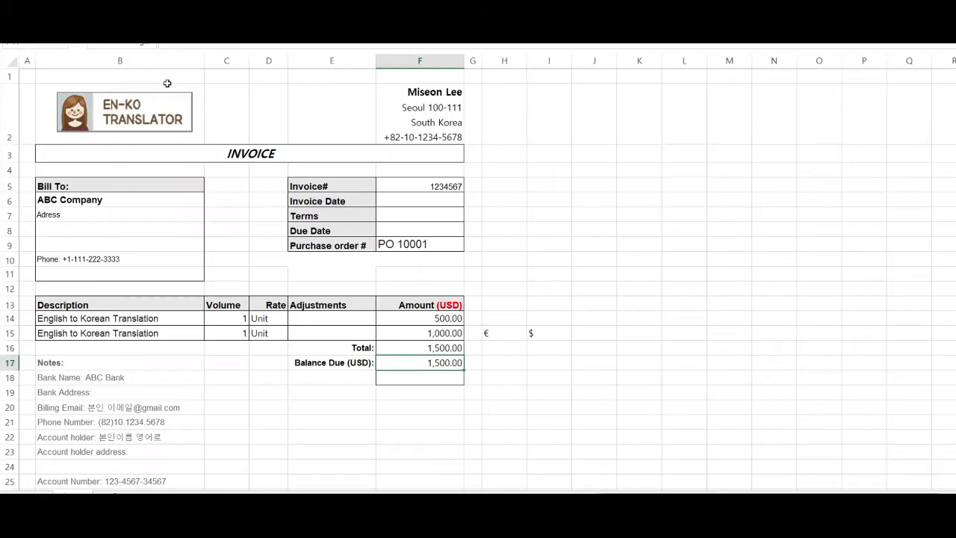
{"action": "left_click", "coordinate": [121, 198]}
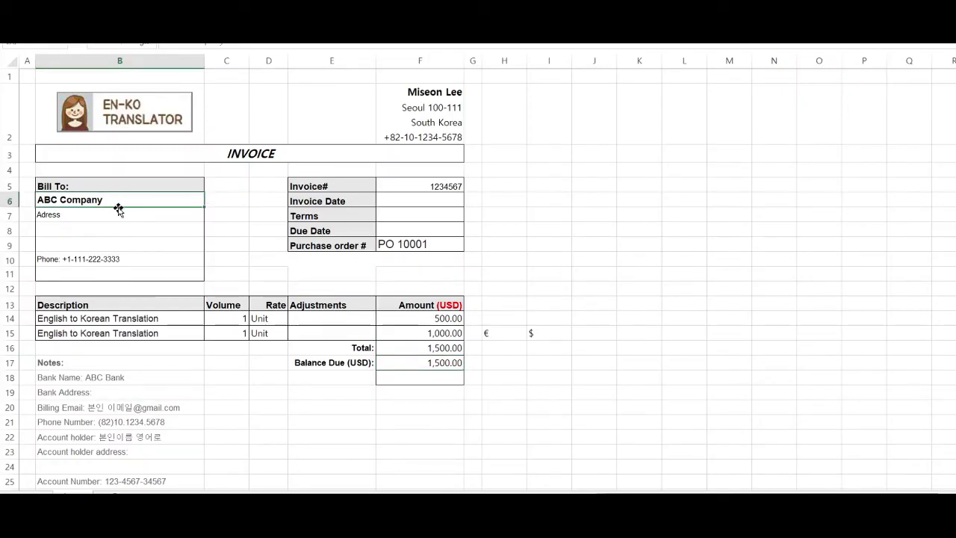
Look over the client's company name and address rows in the invoice's Bill To block.
{"action": "key", "text": "Down"}
{"action": "key", "text": "Down"}
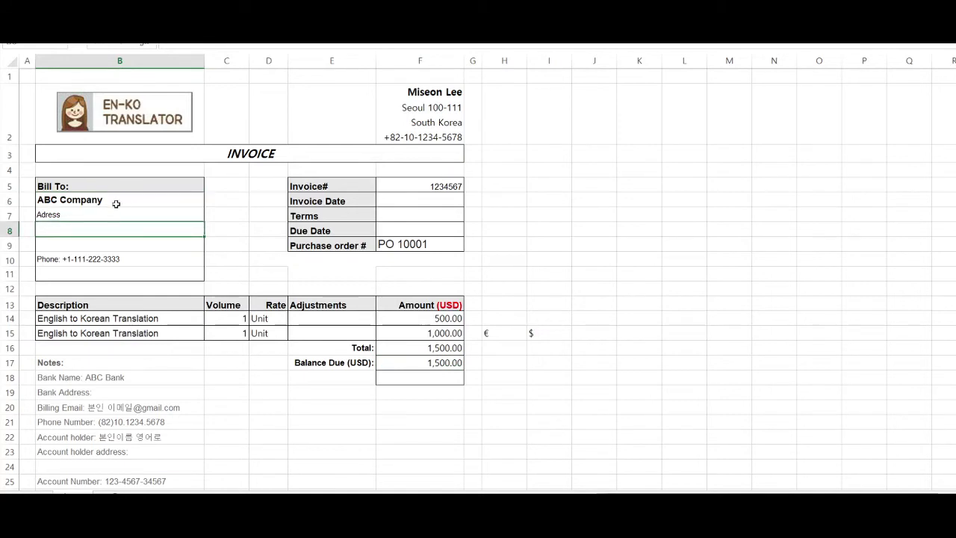
{"action": "left_click", "coordinate": [116, 204]}
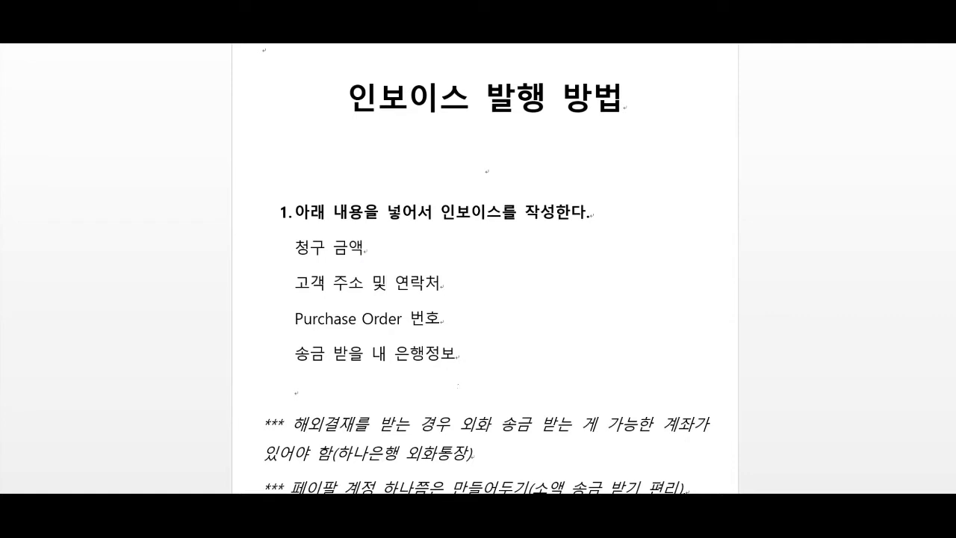
Check the Purchase Order 번호 item in the Word guide against the purchase order number in F9 of the Excel invoice.
{"action": "left_click", "coordinate": [440, 319]}
{"action": "mouse_move", "coordinate": [429, 523]}
{"action": "left_click", "coordinate": [404, 456]}
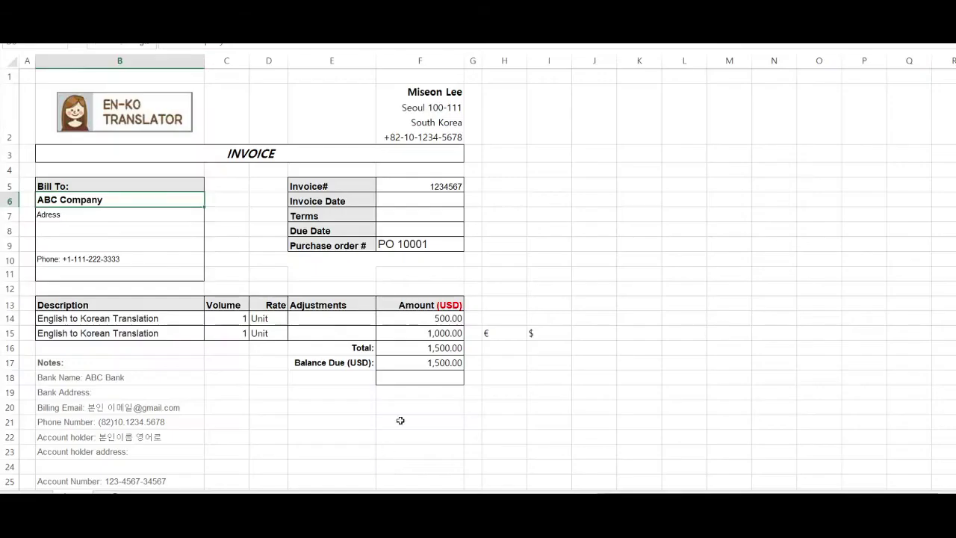
{"action": "left_click", "coordinate": [437, 244]}
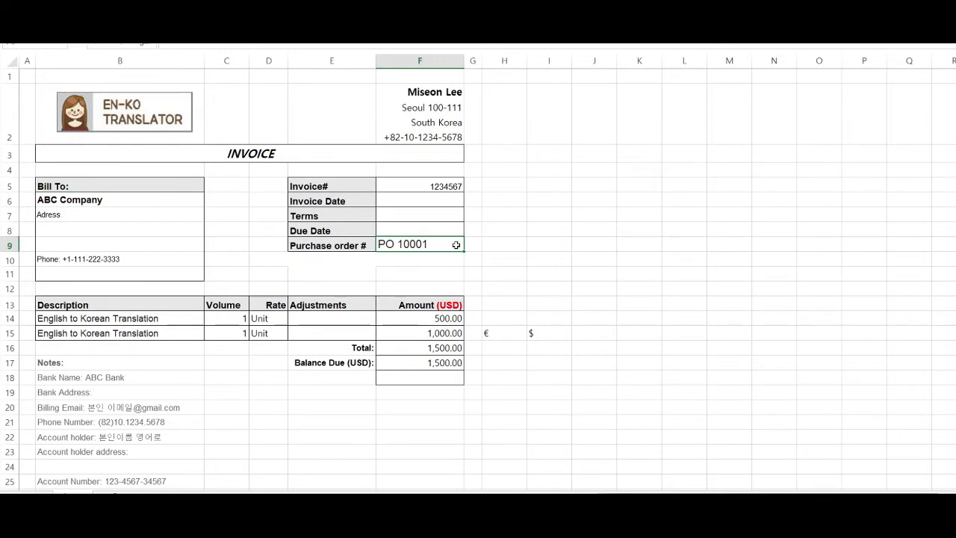
Examine the Purchase order # entry in F9 and the cell directly beneath it.
{"action": "left_click", "coordinate": [422, 263]}
{"action": "left_click", "coordinate": [437, 242]}
{"action": "left_click", "coordinate": [438, 261]}
{"action": "left_click", "coordinate": [448, 248]}
{"action": "left_click", "coordinate": [447, 235]}
{"action": "left_click", "coordinate": [443, 242]}
{"action": "left_click", "coordinate": [428, 256]}
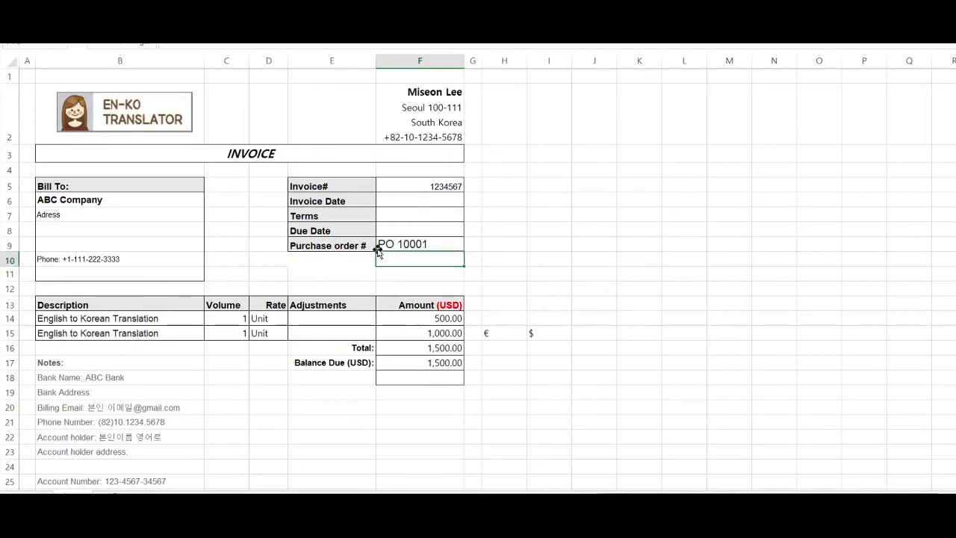
{"action": "left_click", "coordinate": [431, 244]}
{"action": "left_click", "coordinate": [433, 258]}
{"action": "left_click", "coordinate": [433, 242]}
{"action": "left_click", "coordinate": [432, 260]}
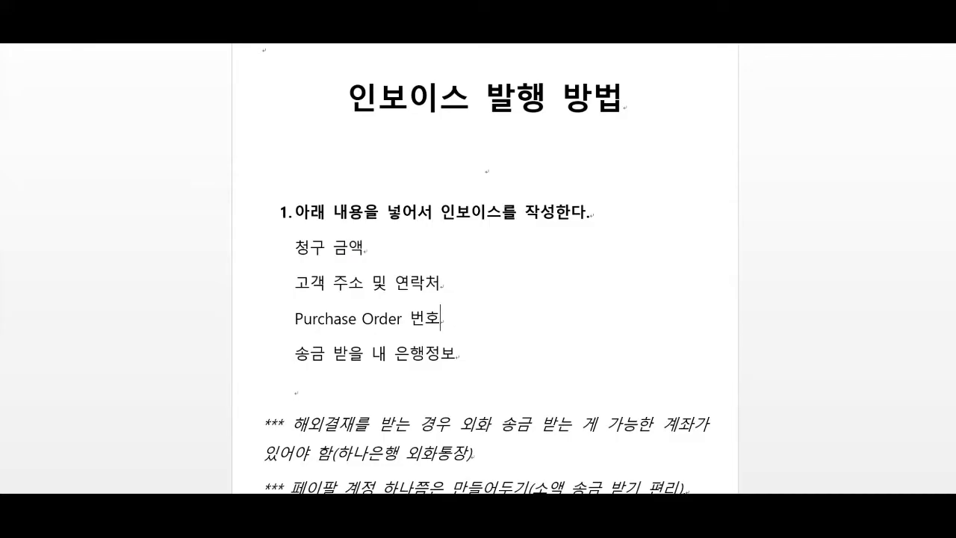
Return to the Word guide and review the checklist items Purchase Order 번호 and 송금 받을 내 은행정보.
{"action": "left_click_drag", "start_coordinate": [448, 319], "coordinate": [294, 320]}
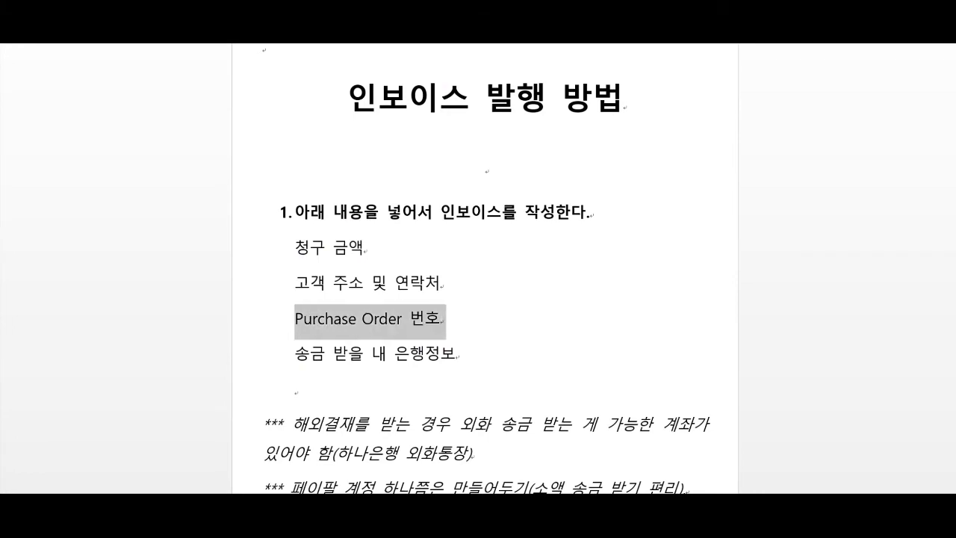
{"action": "left_click", "coordinate": [465, 354]}
{"action": "left_click_drag", "start_coordinate": [469, 354], "coordinate": [287, 354]}
{"action": "left_click", "coordinate": [533, 372]}
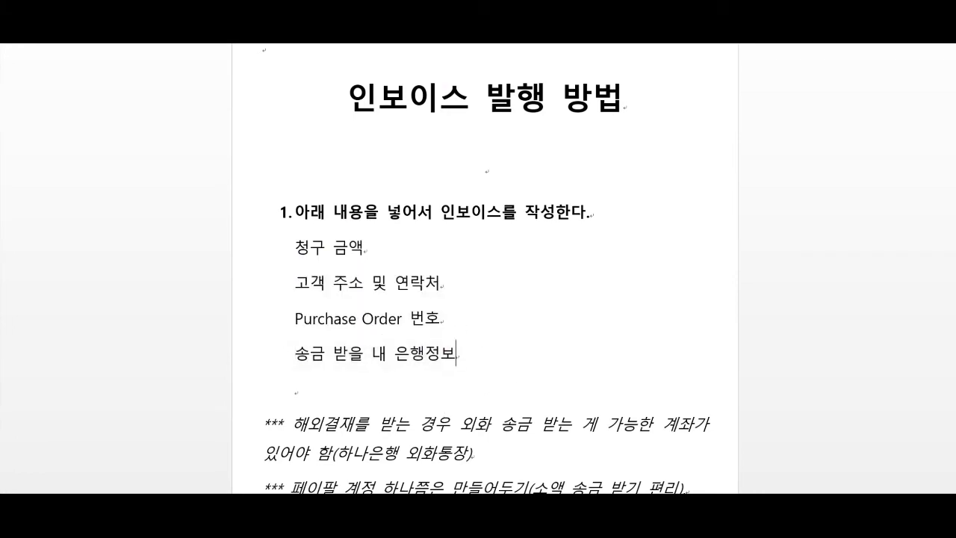
Read the starred notes beneath the Word checklist about a foreign-currency bank account and a PayPal account.
{"action": "scroll", "coordinate": [485, 299], "scroll_direction": "down", "scroll_amount": 1}
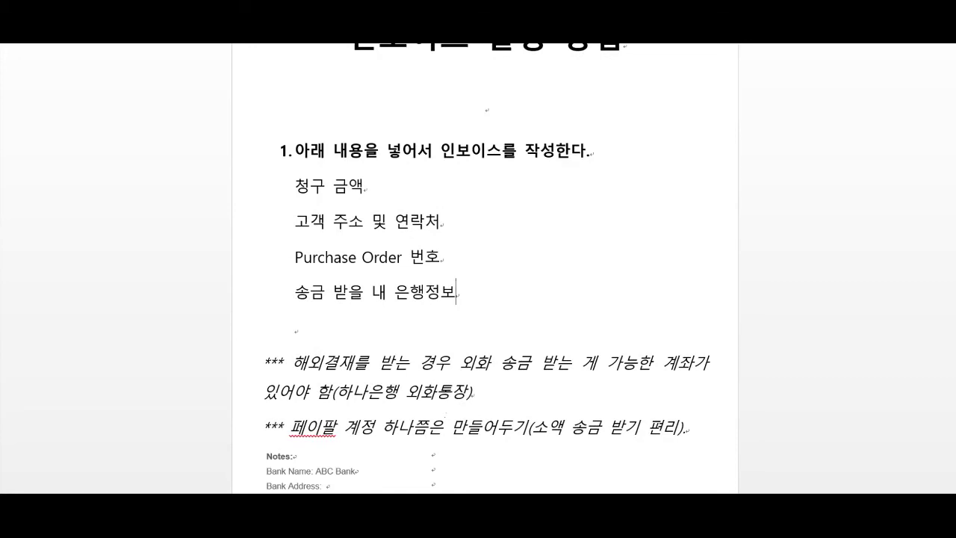
{"action": "scroll", "coordinate": [485, 299], "scroll_direction": "down", "scroll_amount": 1}
{"action": "scroll", "coordinate": [485, 299], "scroll_direction": "up", "scroll_amount": 1}
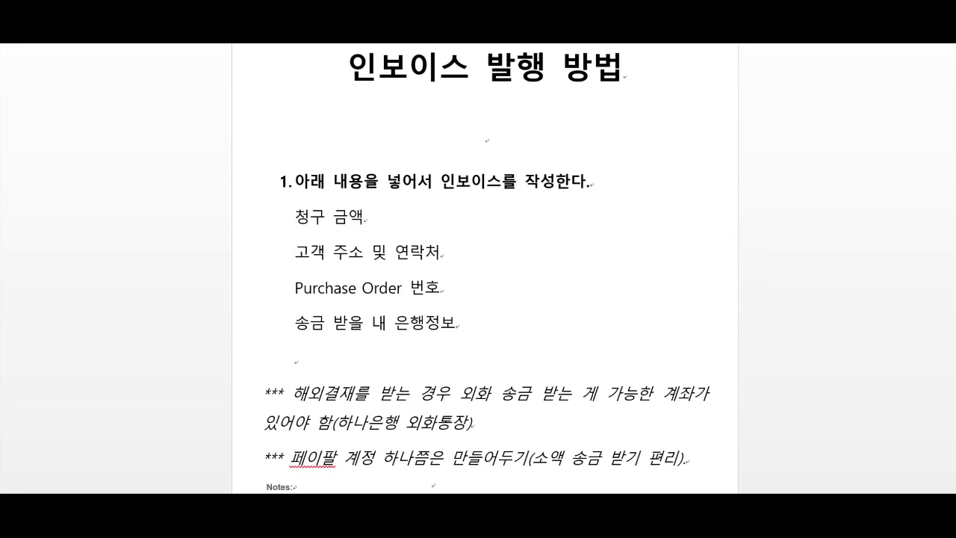
{"action": "left_click_drag", "start_coordinate": [336, 455], "coordinate": [291, 456]}
{"action": "left_click", "coordinate": [473, 422]}
{"action": "left_click_drag", "start_coordinate": [704, 455], "coordinate": [194, 468]}
{"action": "left_click", "coordinate": [599, 289]}
{"action": "scroll", "coordinate": [599, 289], "scroll_direction": "down", "scroll_amount": 1}
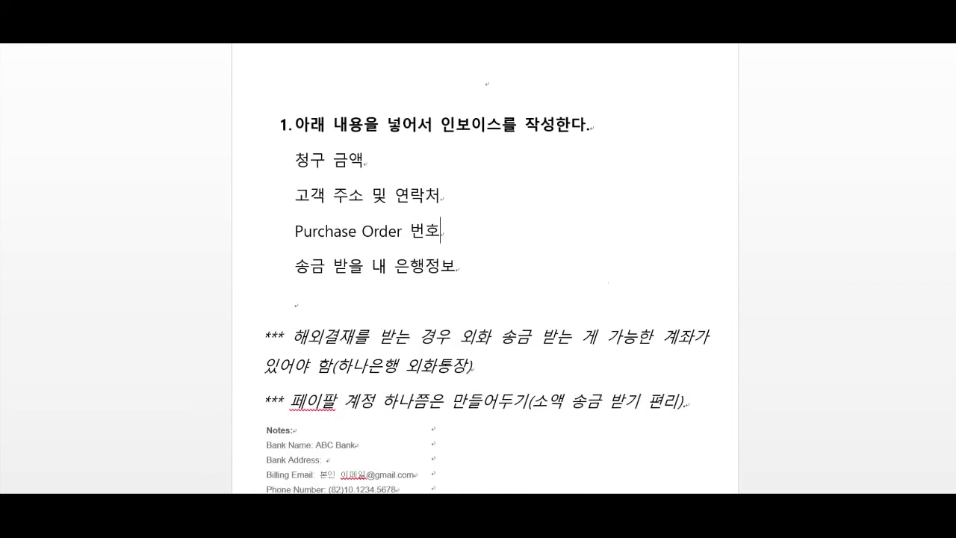